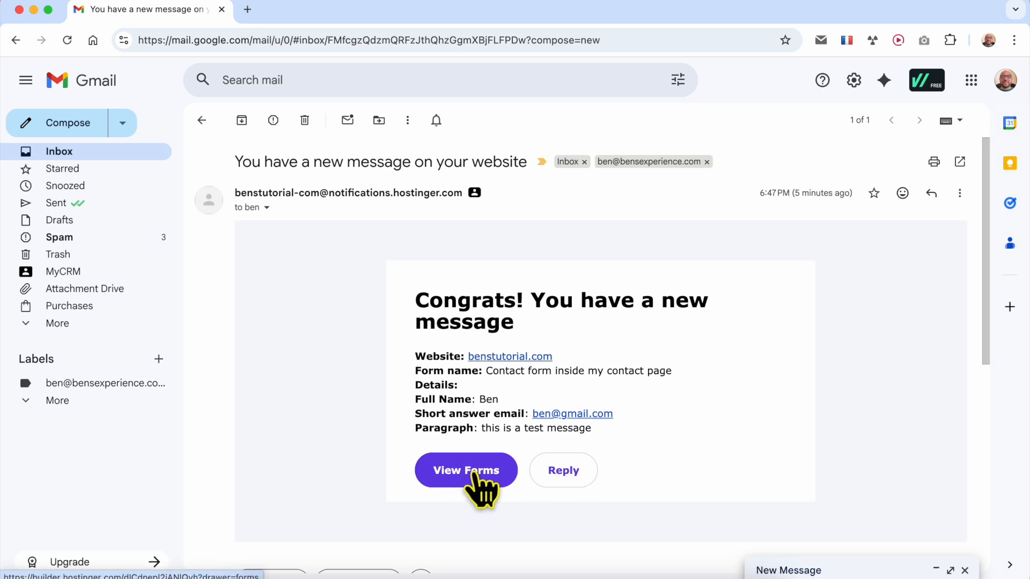
Start a reply from the website's new-message notification, check the recipient in the draft, and close the draft.
click(560, 475)
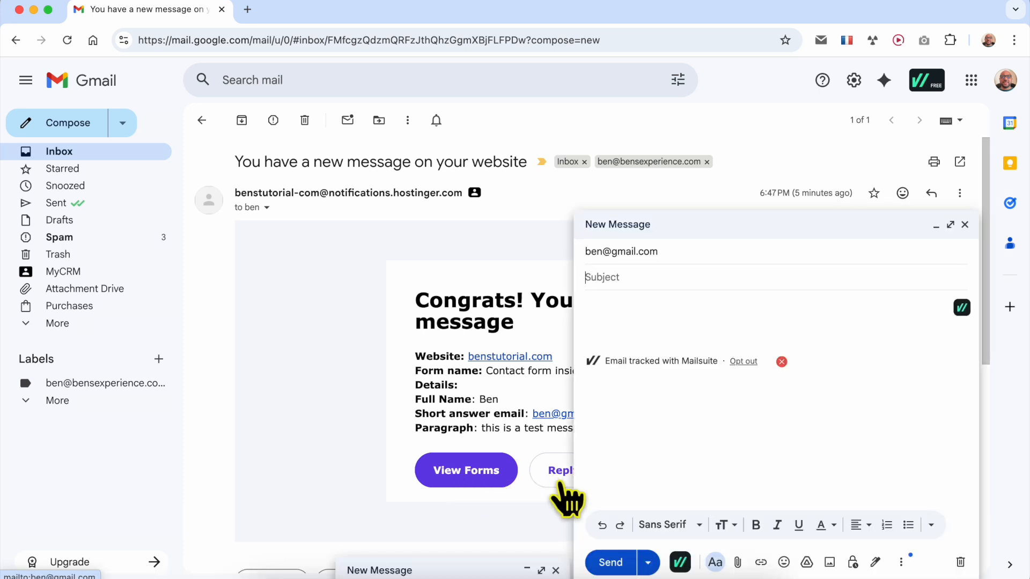
click(623, 261)
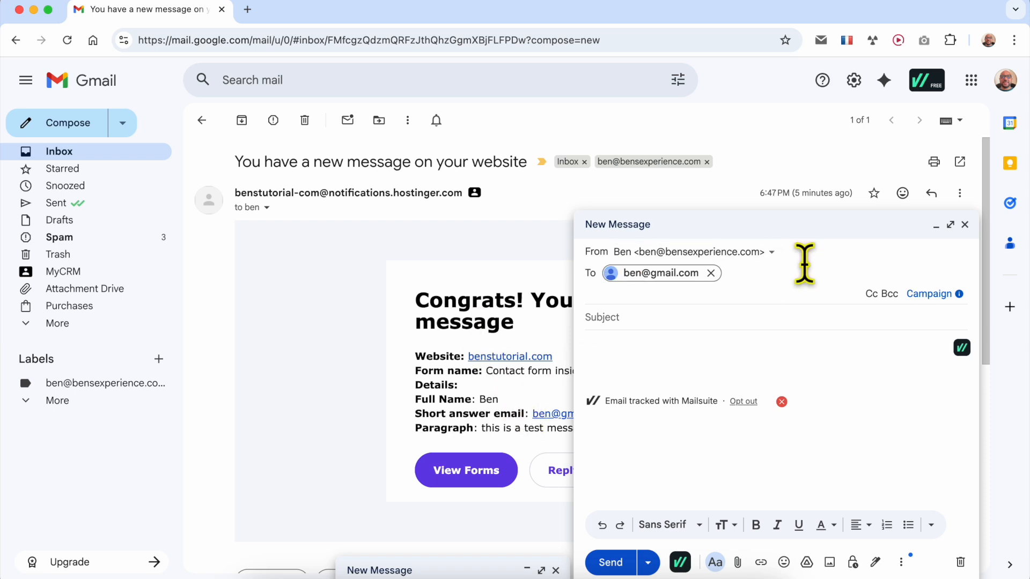
click(966, 224)
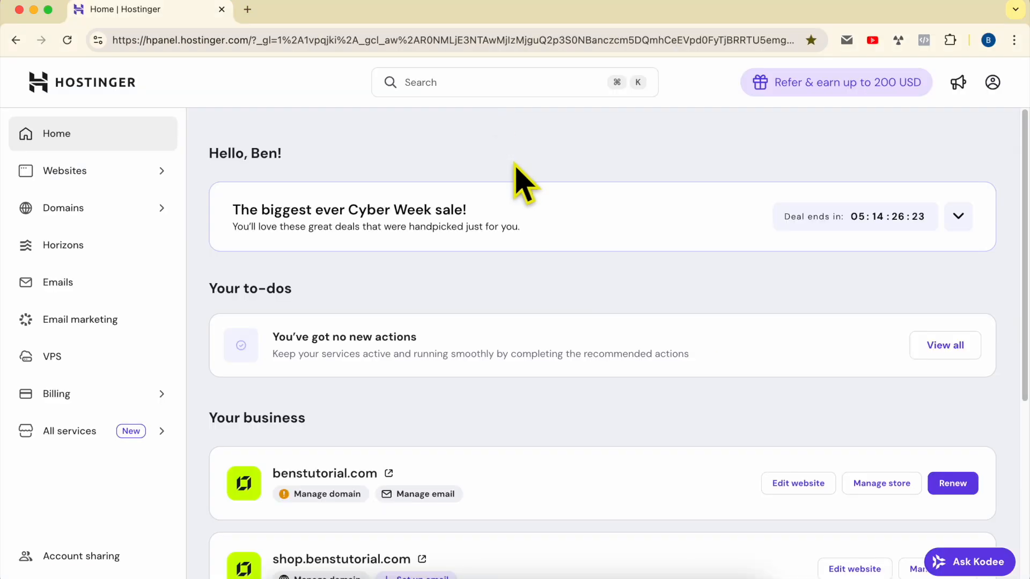
In Hostinger, open the benstutorial.com website for editing from the websites list.
click(101, 171)
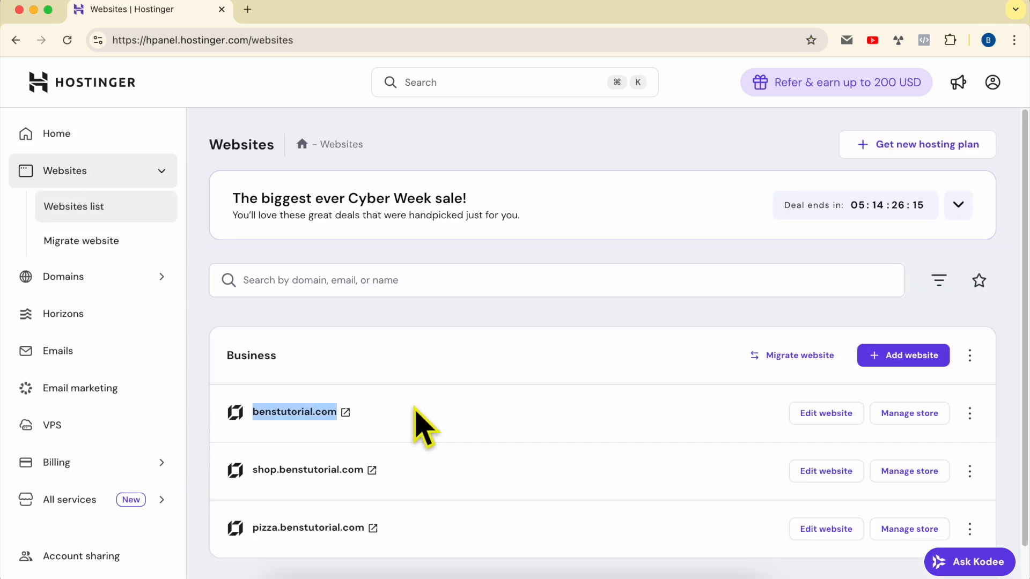
click(817, 416)
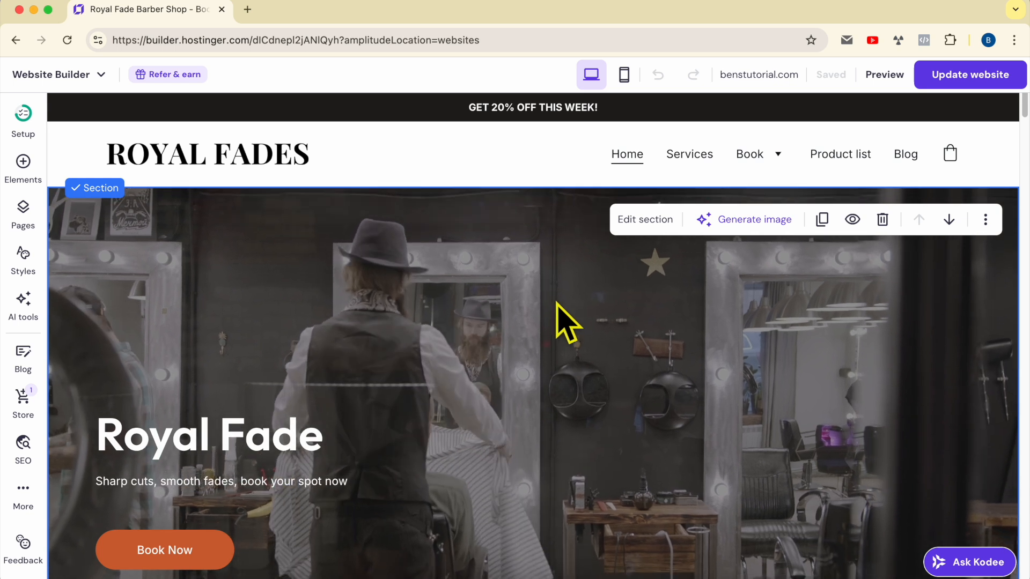
Add a page from the Contact template that includes a contact form, leaving its page settings at their defaults.
click(31, 212)
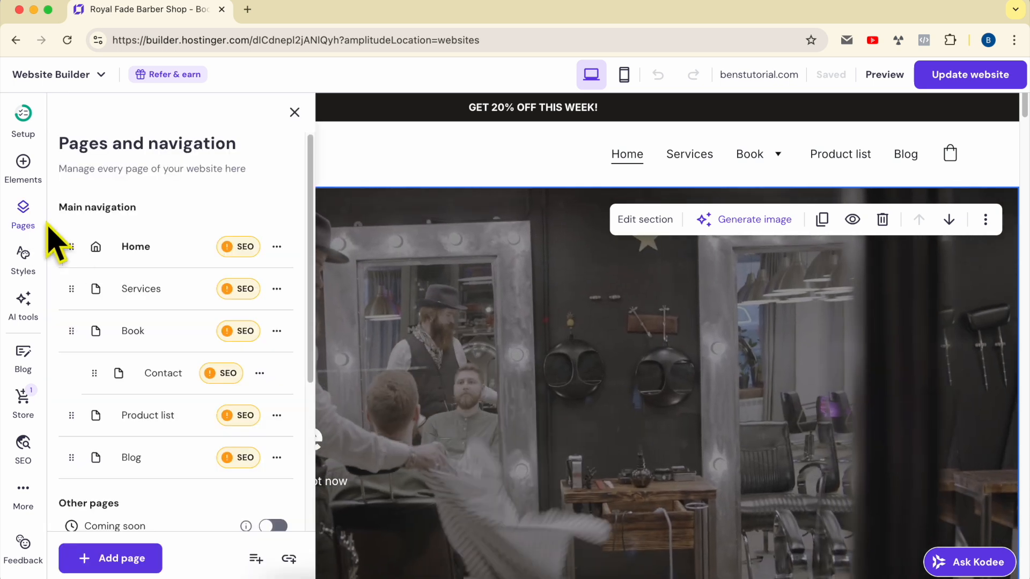
click(119, 560)
click(214, 438)
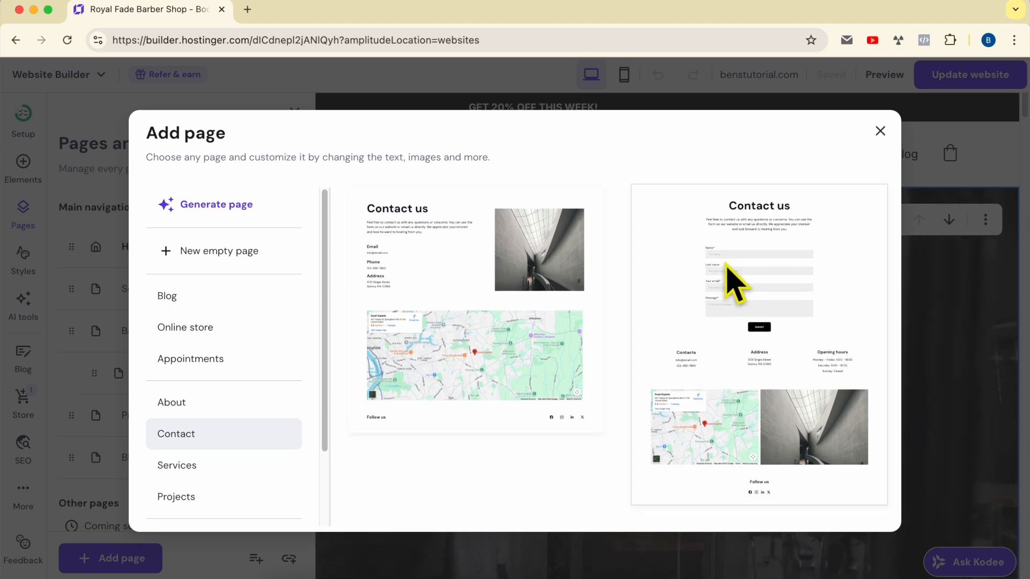
click(736, 281)
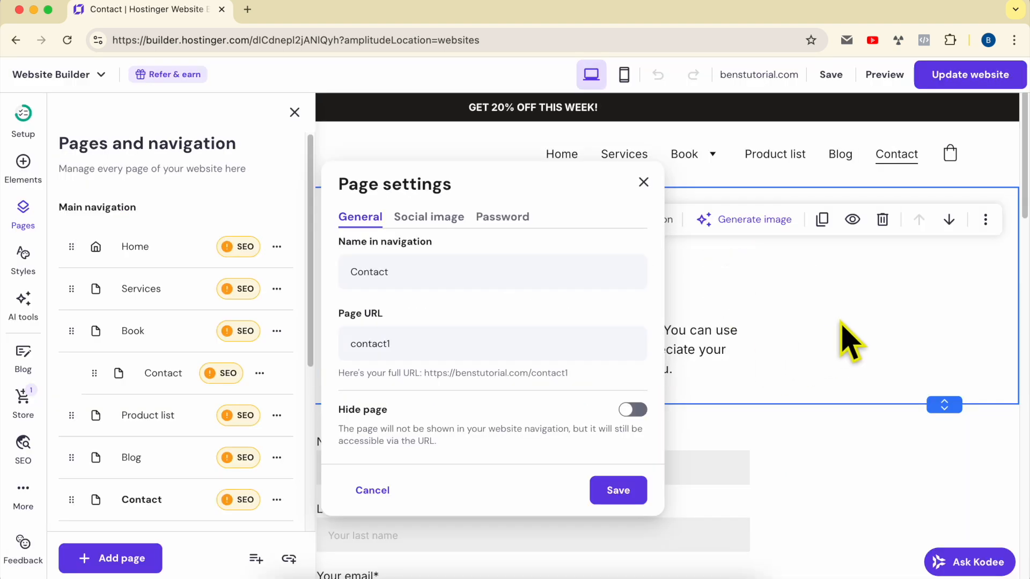
click(851, 340)
Delete the template's contact form from the section below the "Contact us" heading.
scroll(430, 473, down, 2)
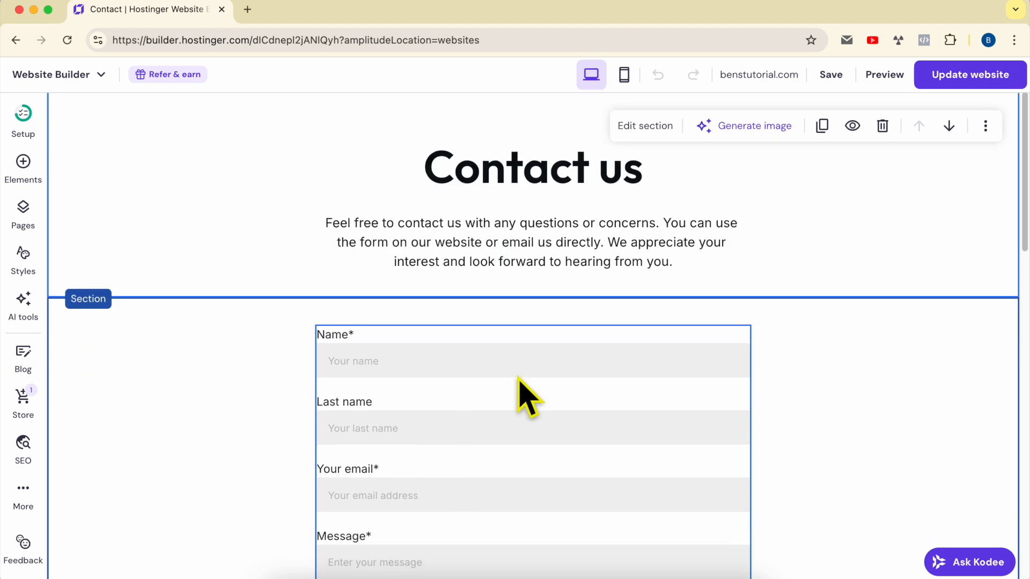
scroll(473, 284, up, 2)
scroll(617, 300, down, 5)
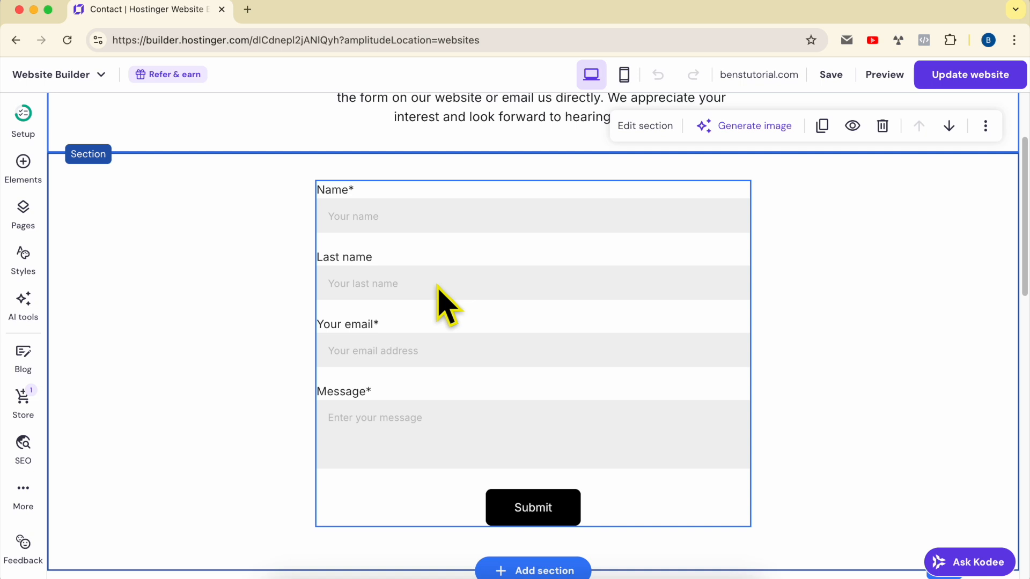
scroll(443, 303, up, 5)
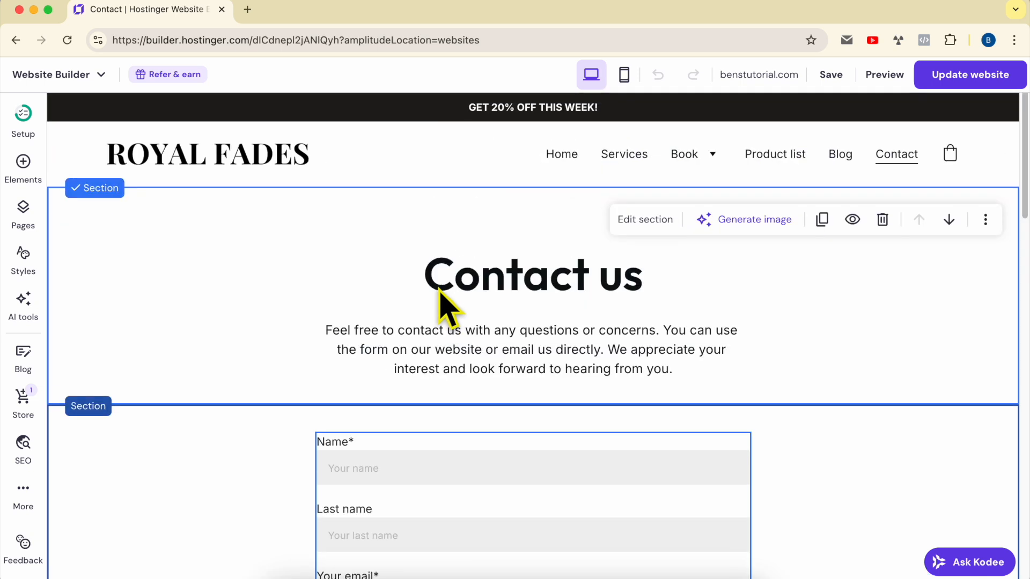
scroll(472, 338, down, 3)
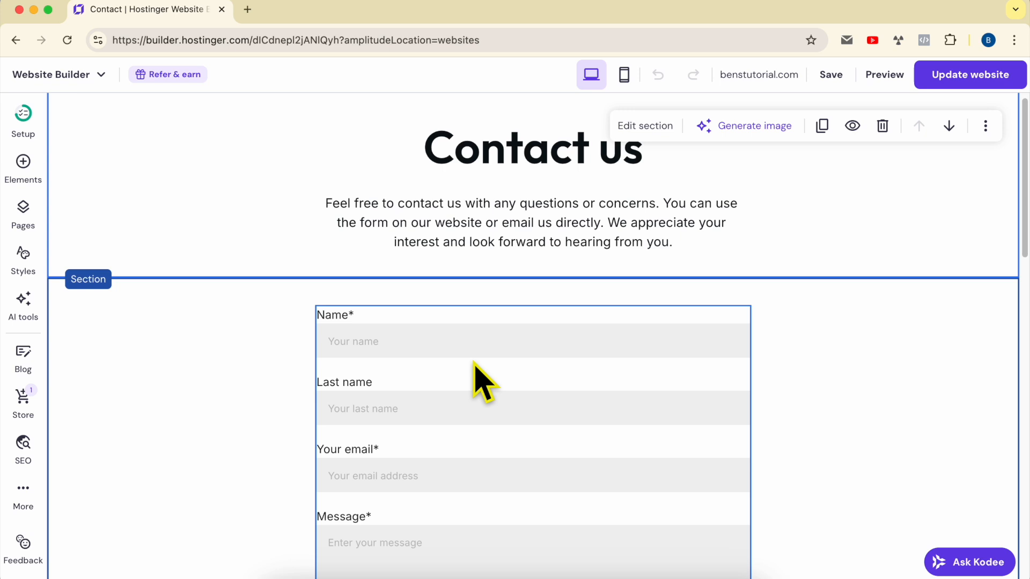
click(475, 363)
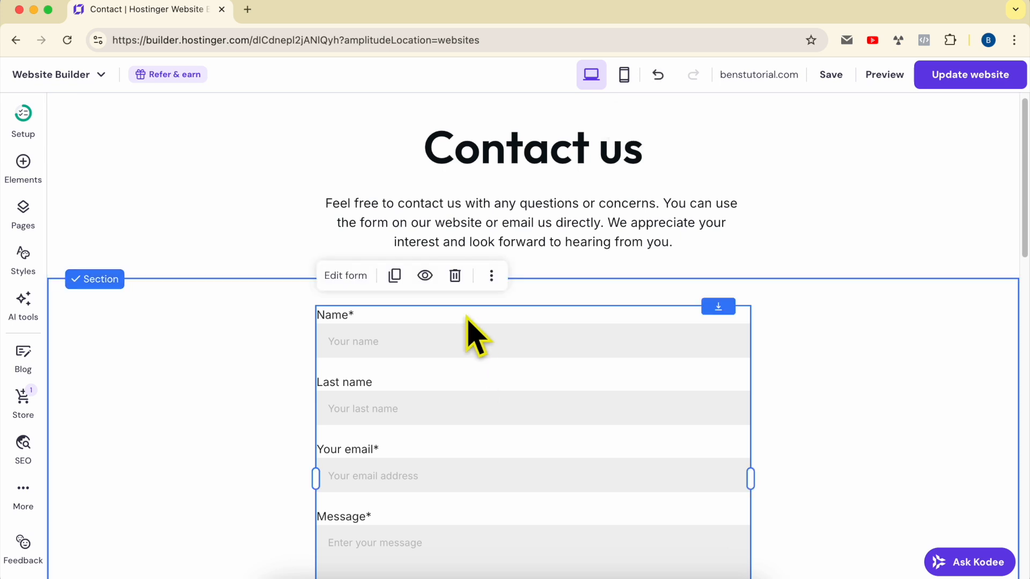
click(456, 289)
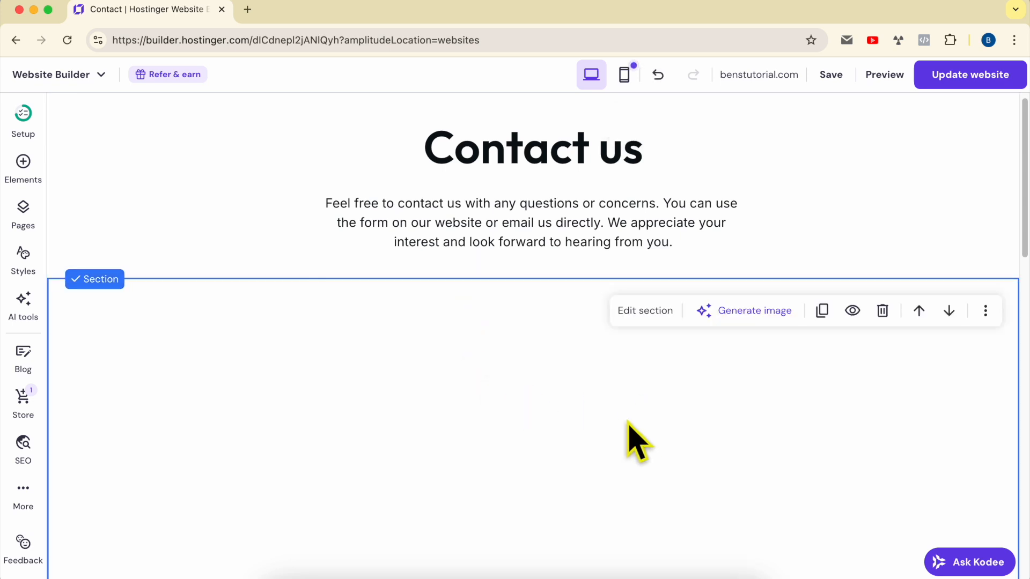
Add a Contact form (RSVP) element to the empty section, then widen it and move it near the section's upper edge.
scroll(617, 435, down, 4)
scroll(601, 432, up, 3)
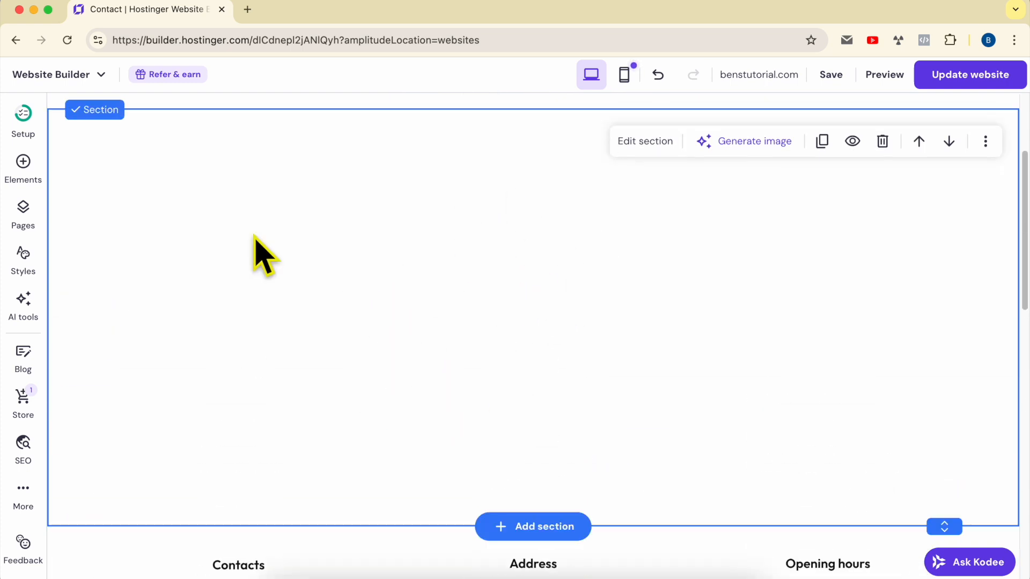
click(23, 167)
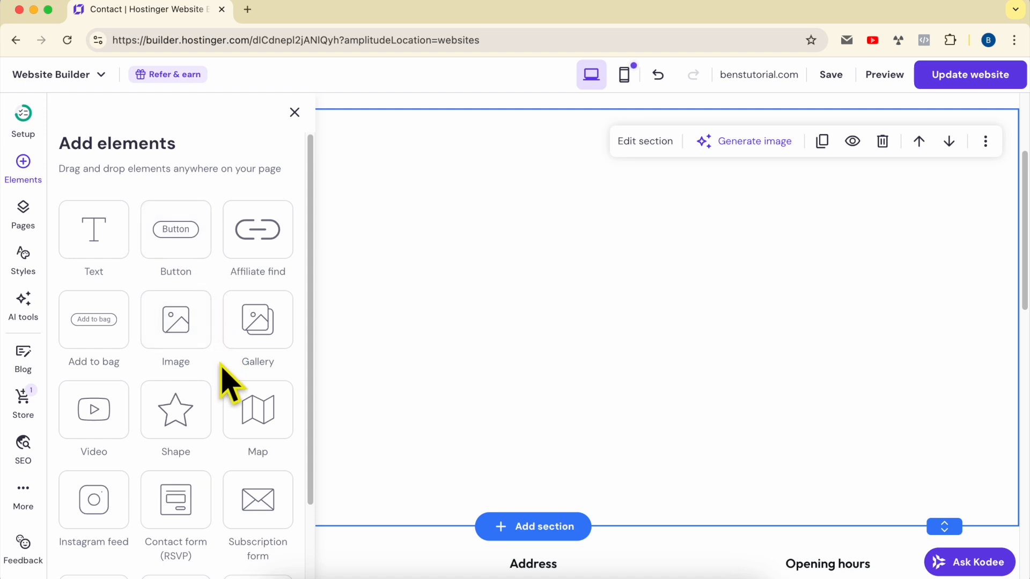
scroll(225, 375, down, 3)
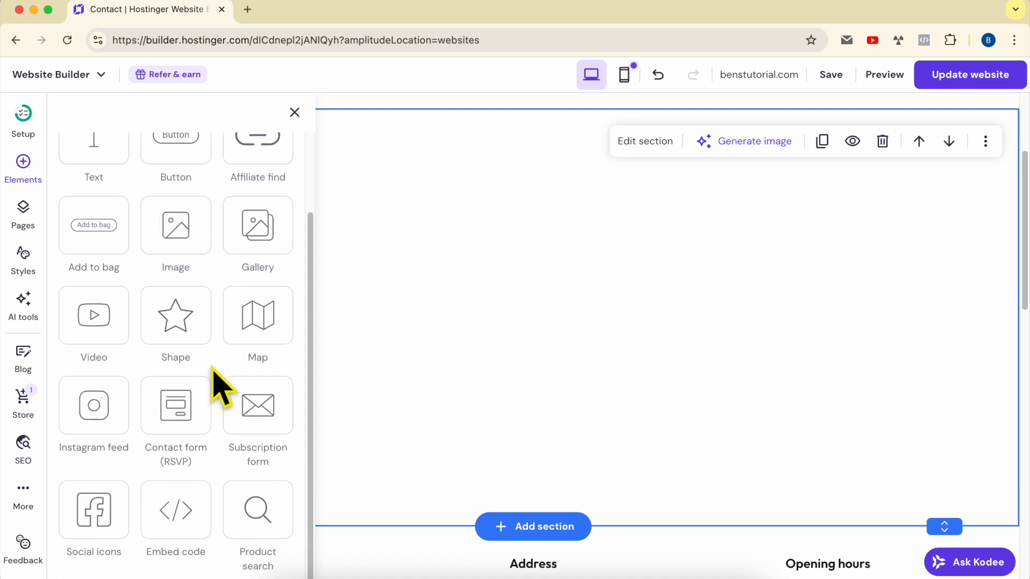
drag(177, 409, 465, 245)
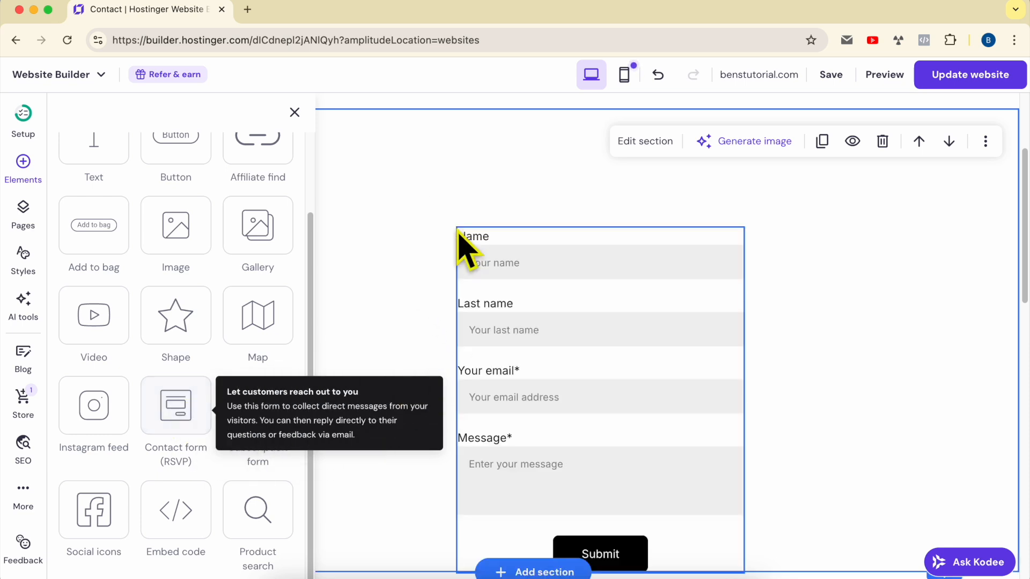
click(878, 317)
drag(612, 408, 435, 320)
drag(532, 307, 584, 304)
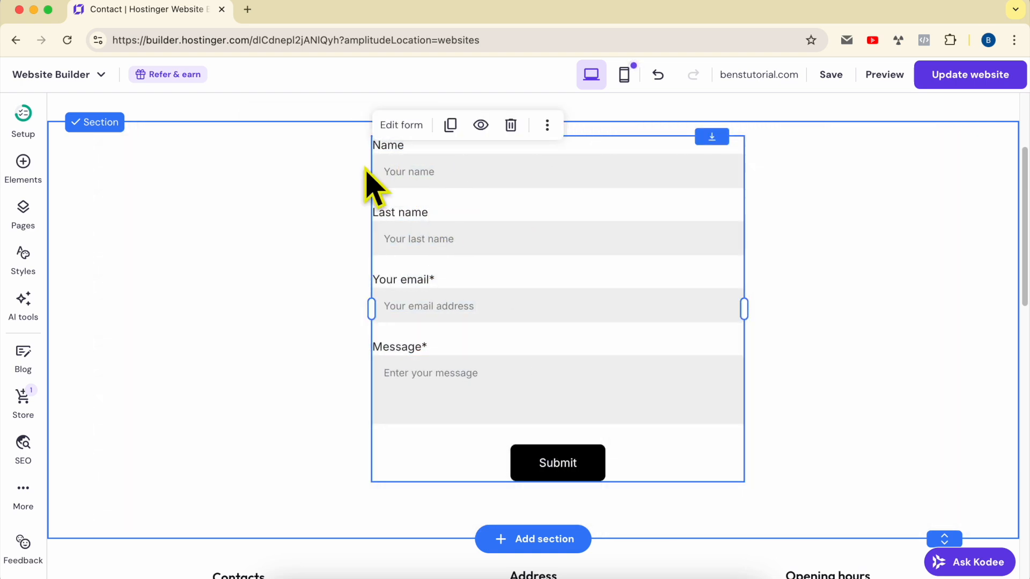
Rename the stand-alone contact form as "Contact form inside my contact page" in its settings.
click(416, 129)
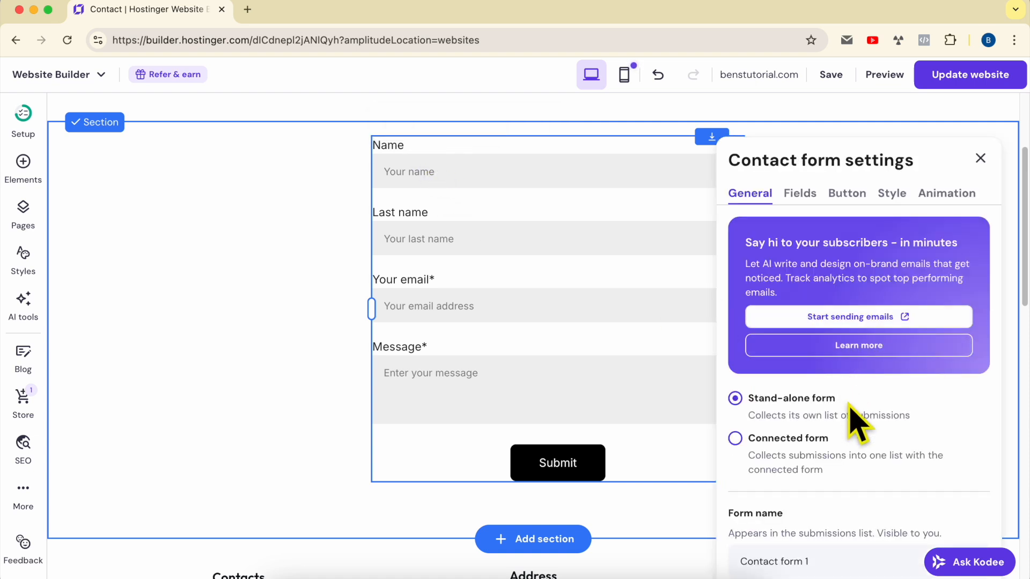
scroll(813, 429, down, 1)
scroll(814, 426, down, 1)
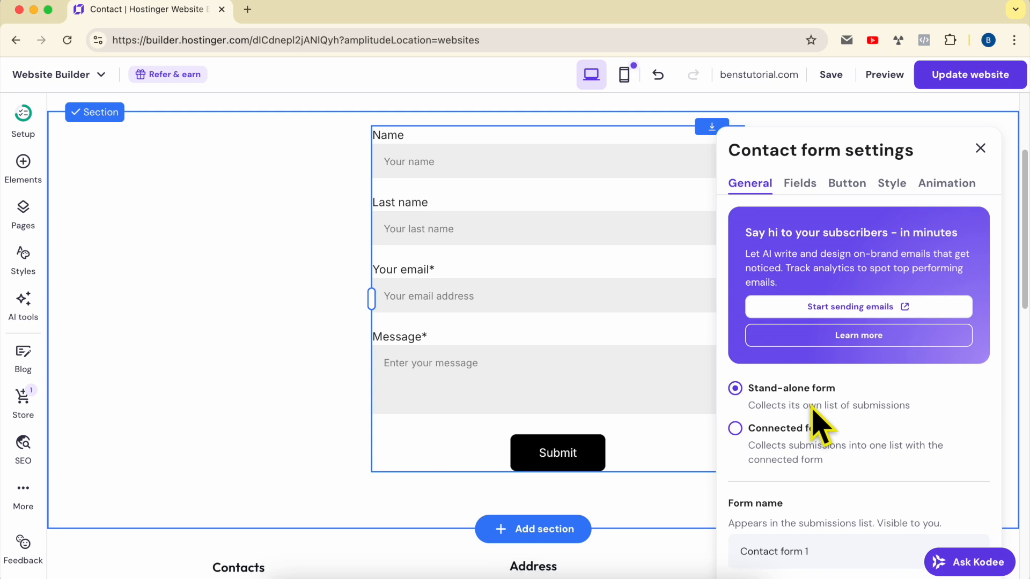
scroll(831, 558, down, 1)
scroll(825, 548, down, 1)
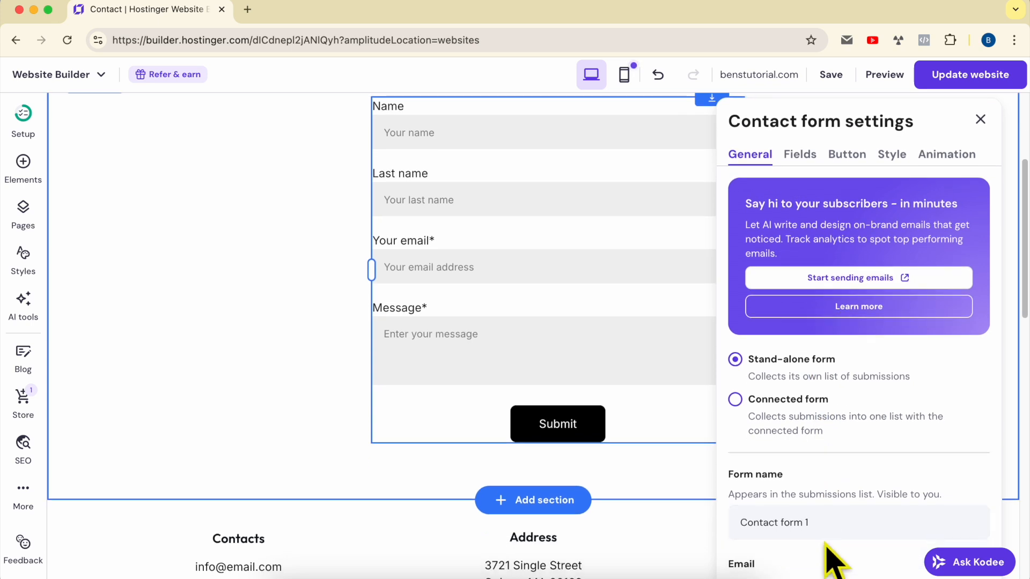
triple_click(825, 522)
click(827, 522)
key(BackSpace)
text(inside )
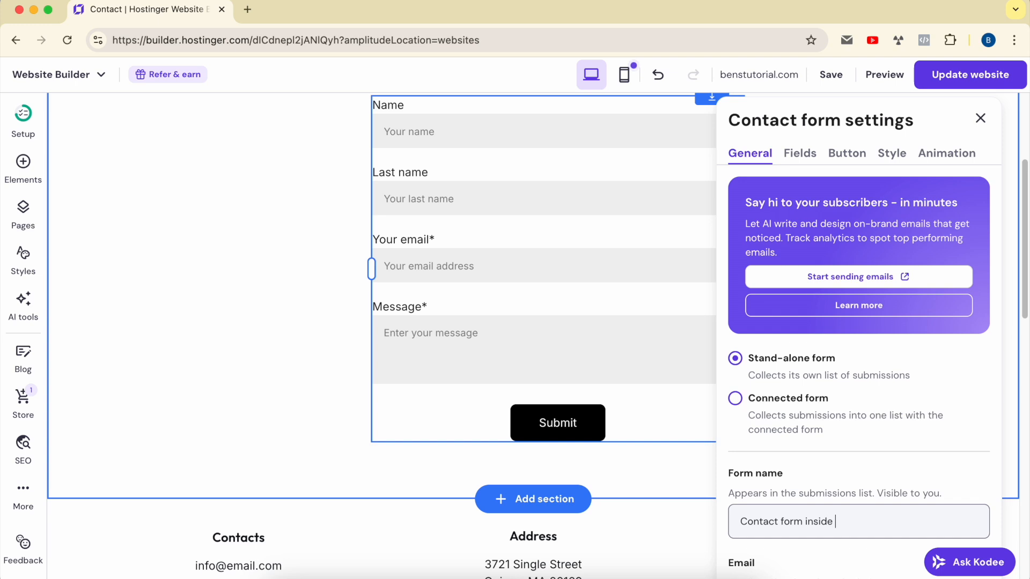
text(my contact page)
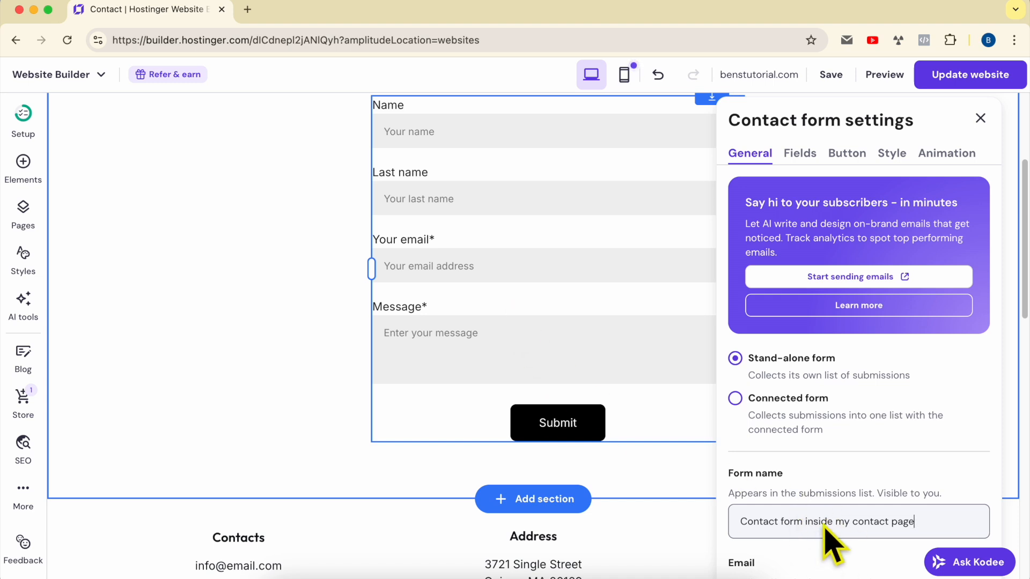
Examine the form's notification email and submissions list options in its general settings.
scroll(825, 528, down, 2)
scroll(829, 537, down, 2)
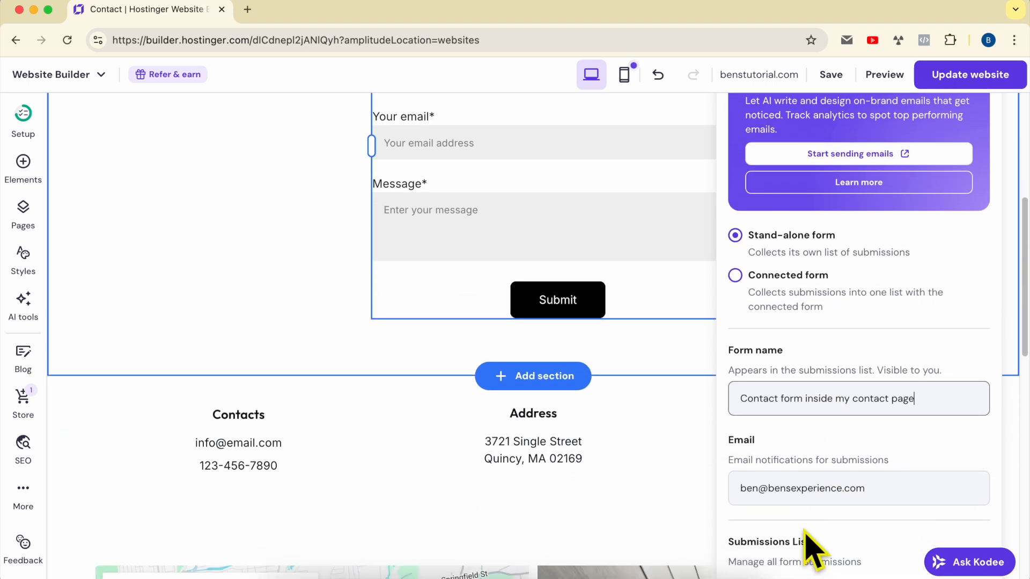
click(732, 465)
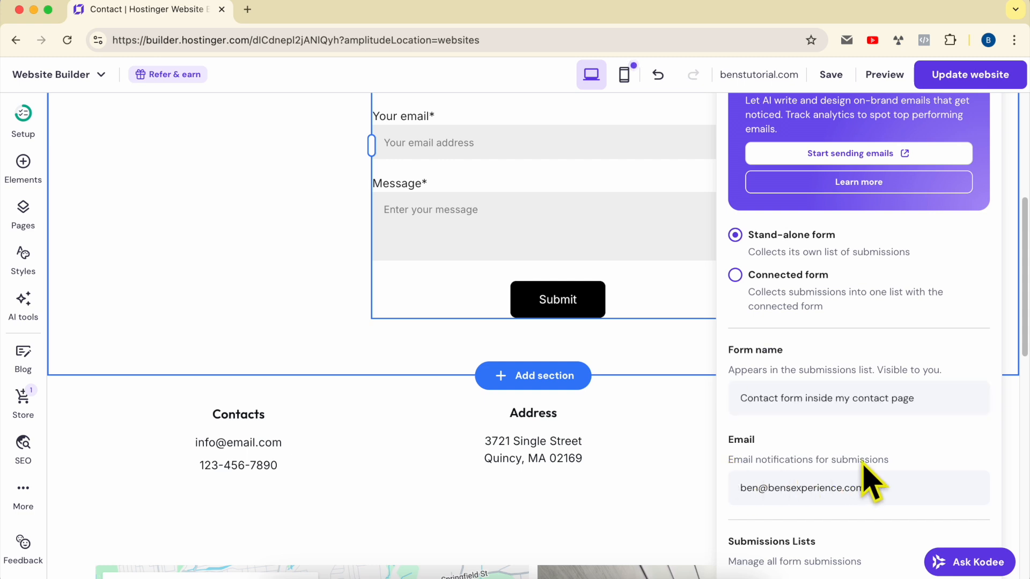
drag(869, 491, 726, 490)
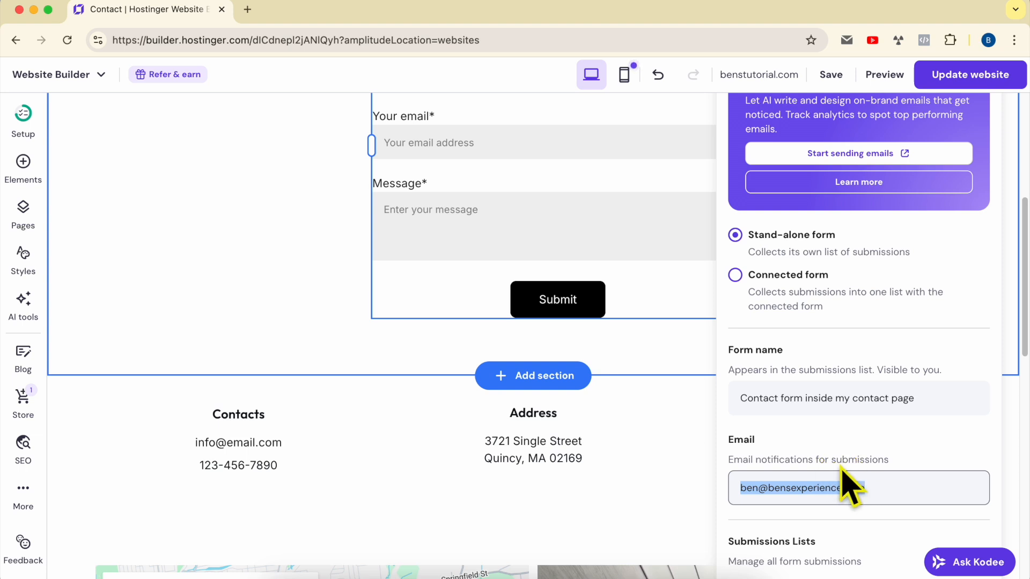
scroll(869, 488, down, 3)
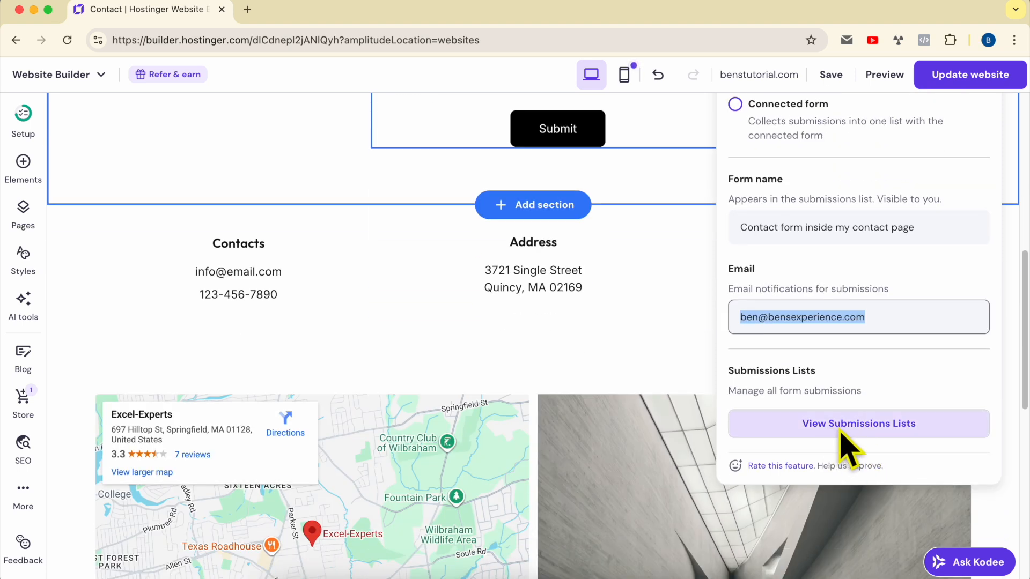
scroll(853, 449, up, 3)
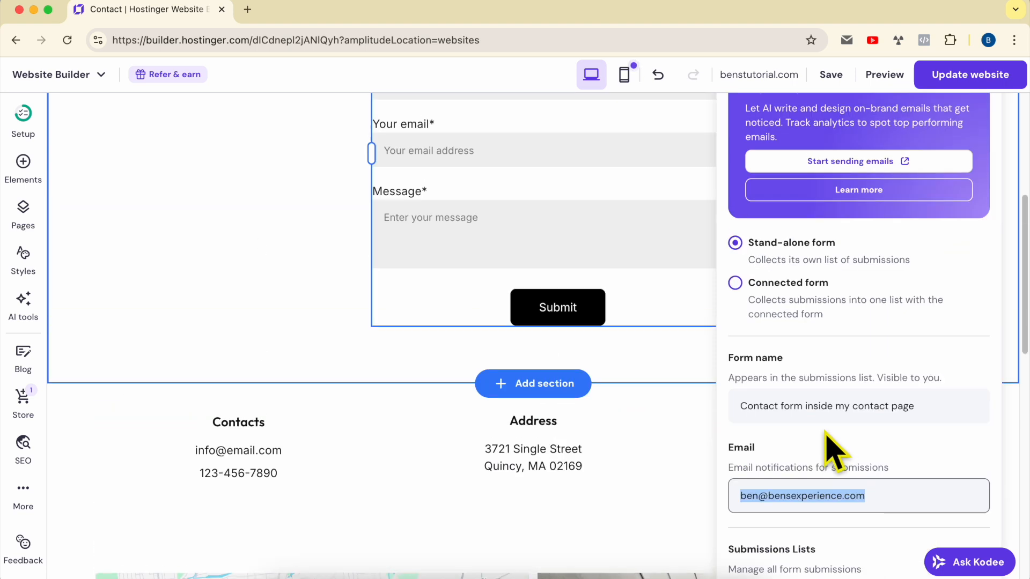
scroll(837, 467, down, 2)
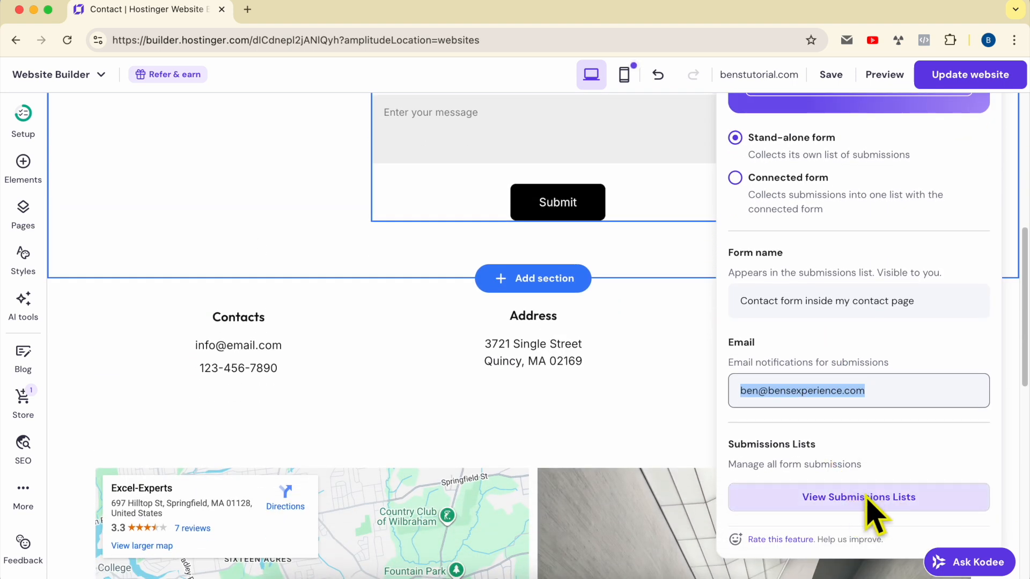
scroll(872, 515, up, 1)
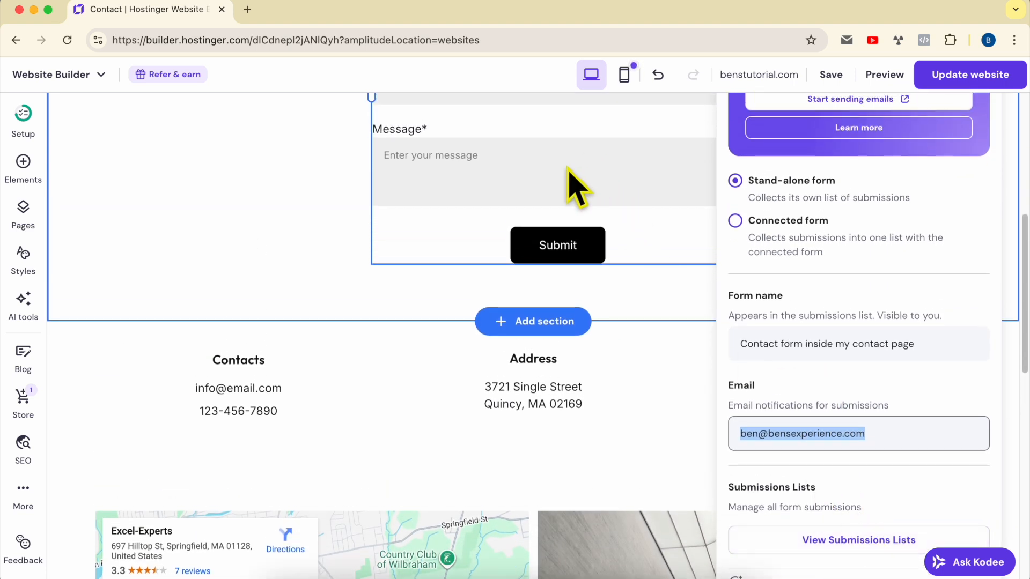
scroll(869, 440, up, 7)
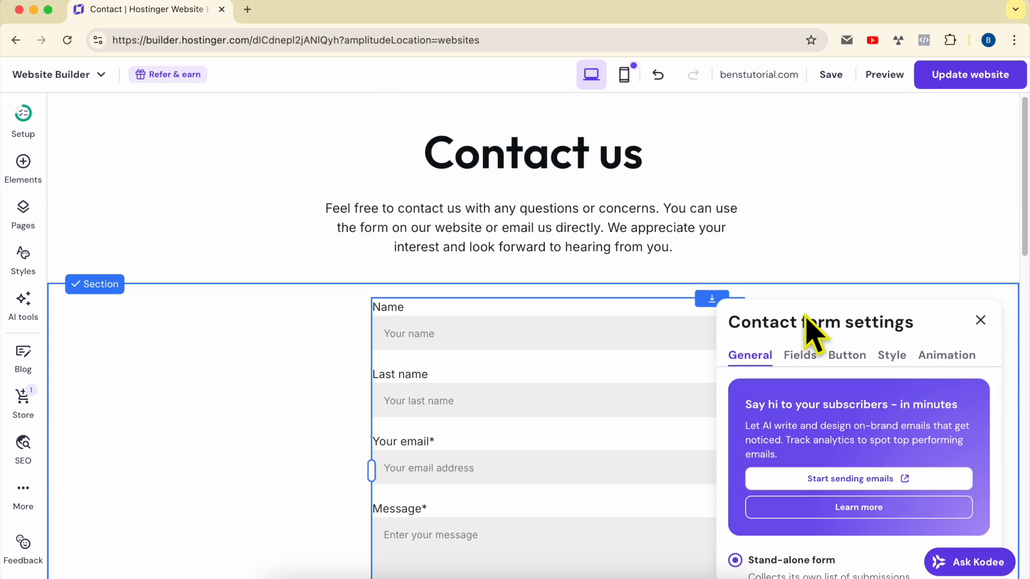
Set the label of the form's Name field to "Your Name".
click(800, 355)
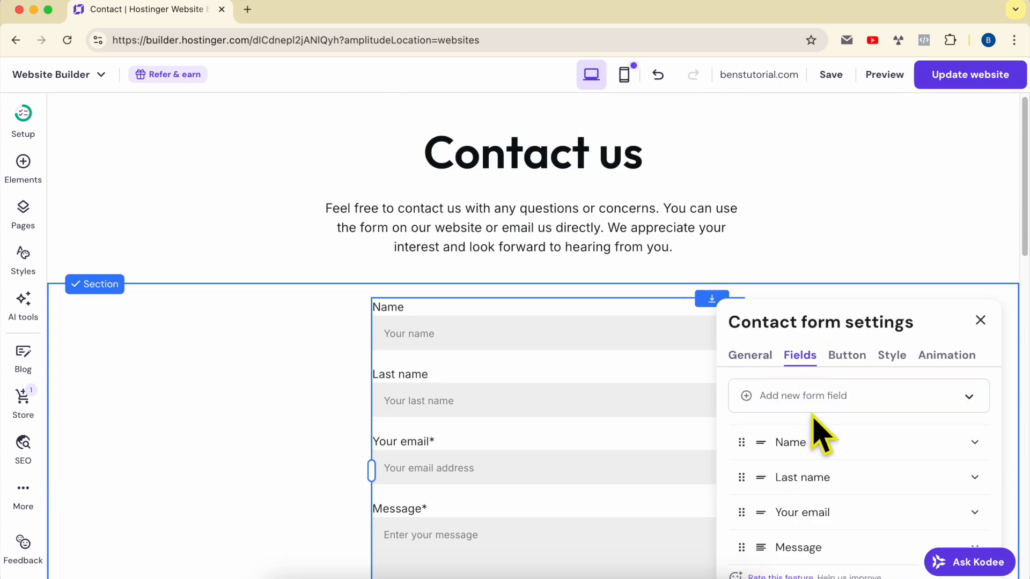
scroll(823, 436, down, 1)
click(859, 413)
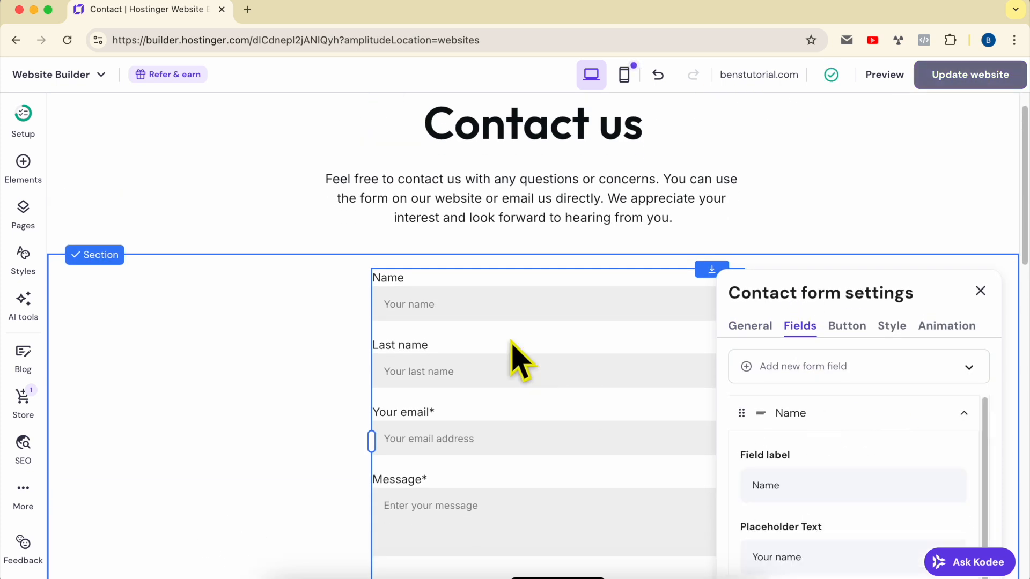
click(810, 488)
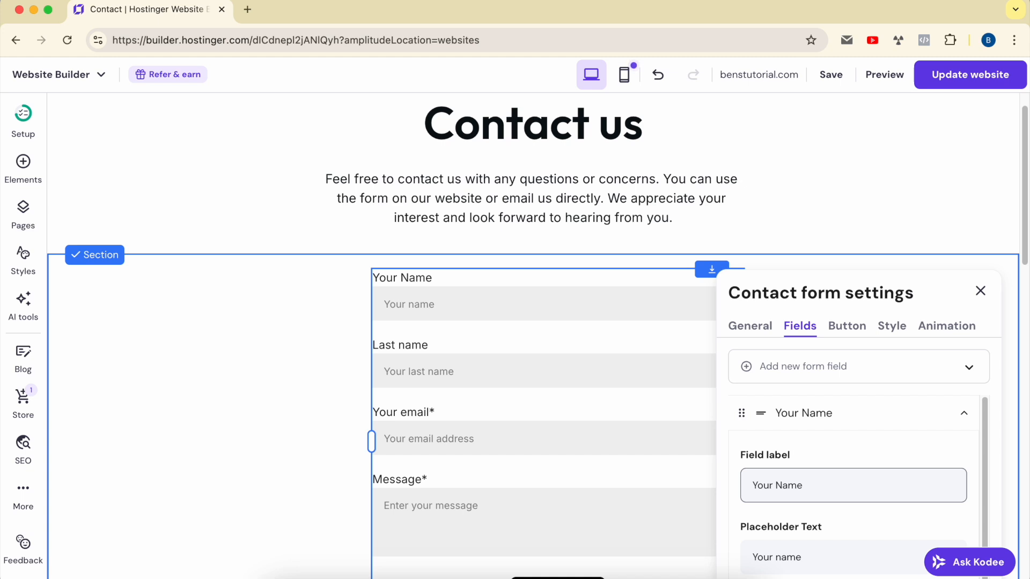
Set the placeholder text of the Your Name field to "Put your name here".
scroll(886, 506, down, 3)
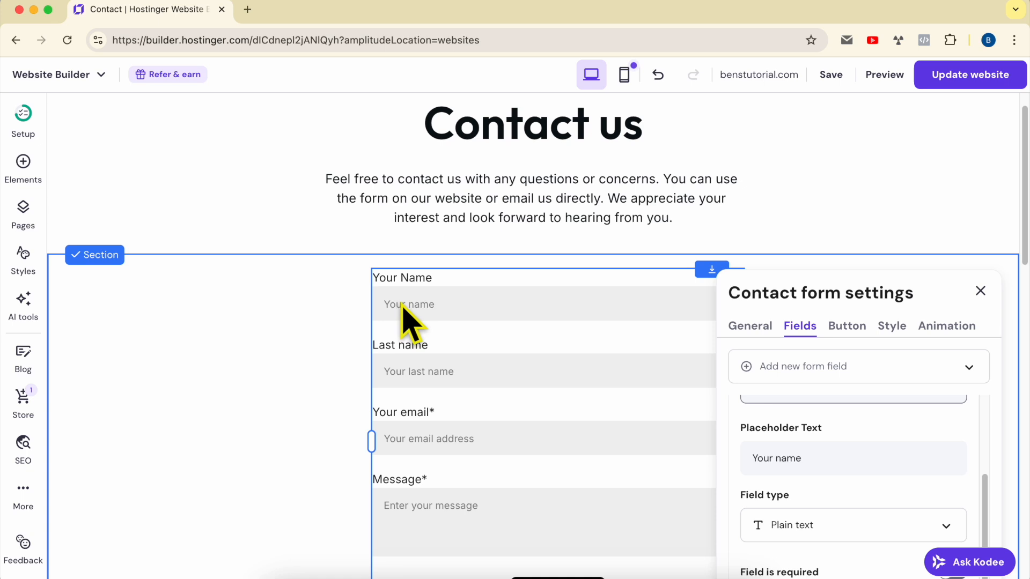
click(851, 465)
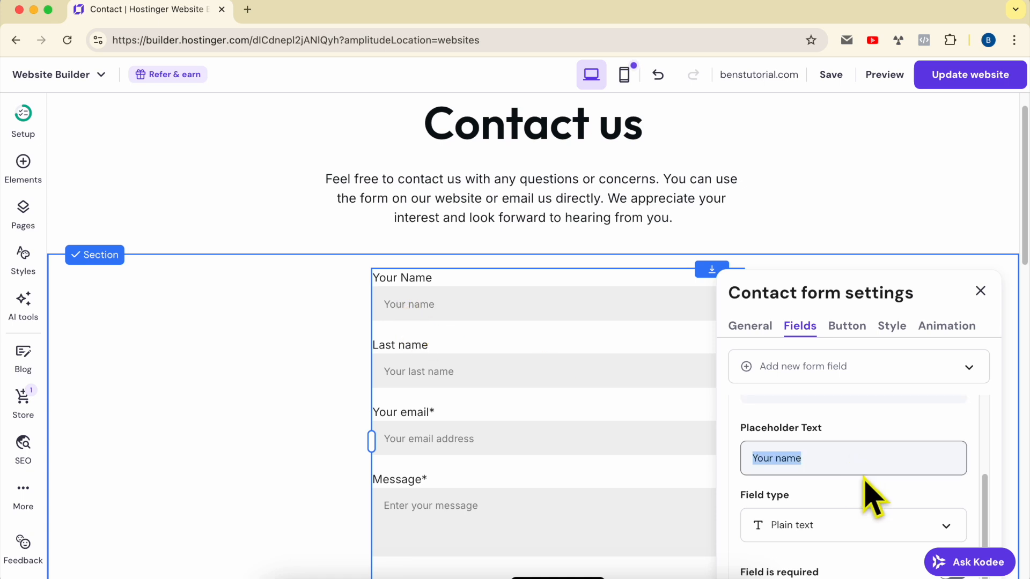
text(J)
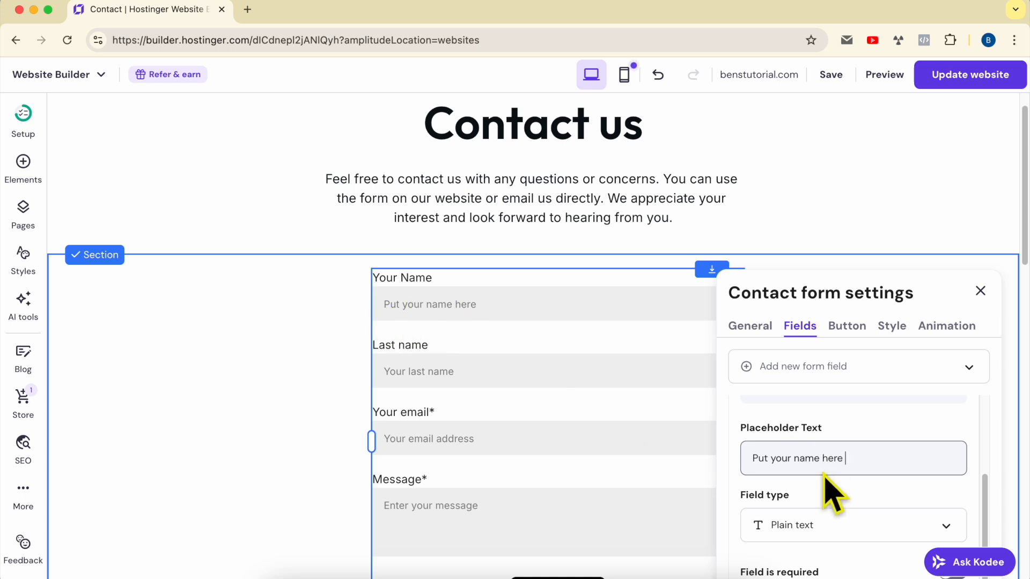
Examine the field types available for the Your Name field, keeping Plain text.
scroll(825, 476, down, 3)
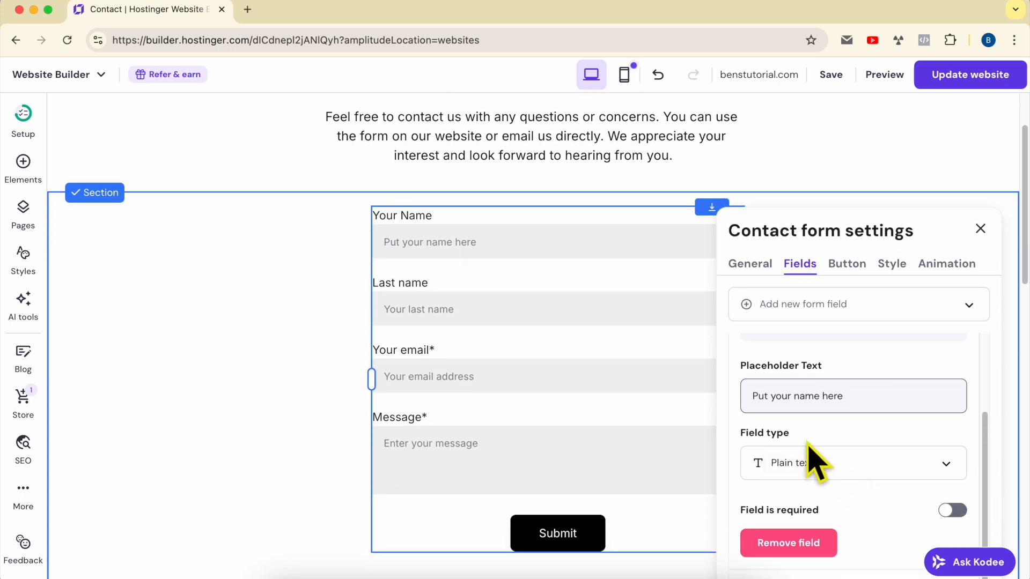
click(886, 467)
scroll(810, 432, down, 2)
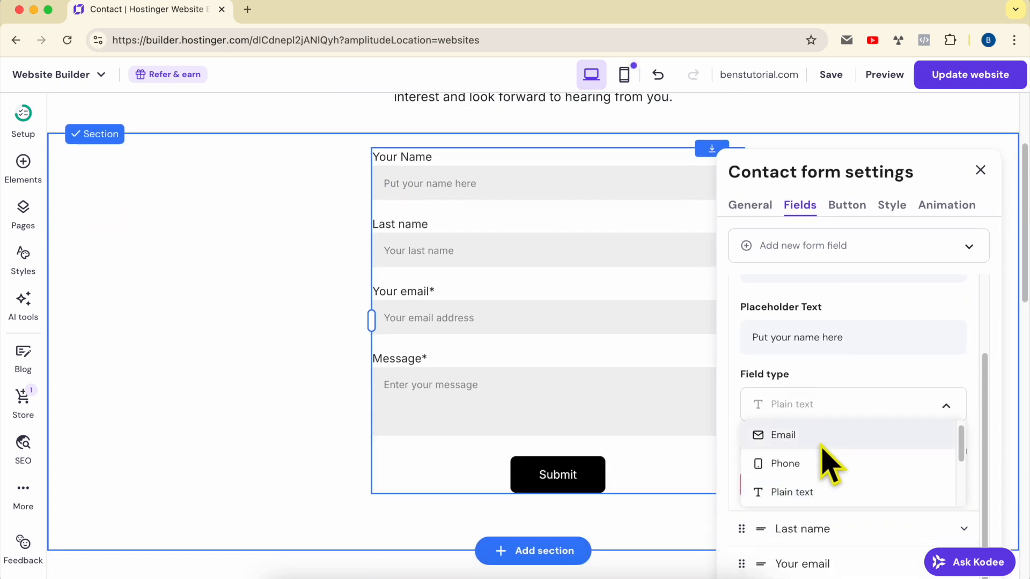
scroll(821, 461, up, 2)
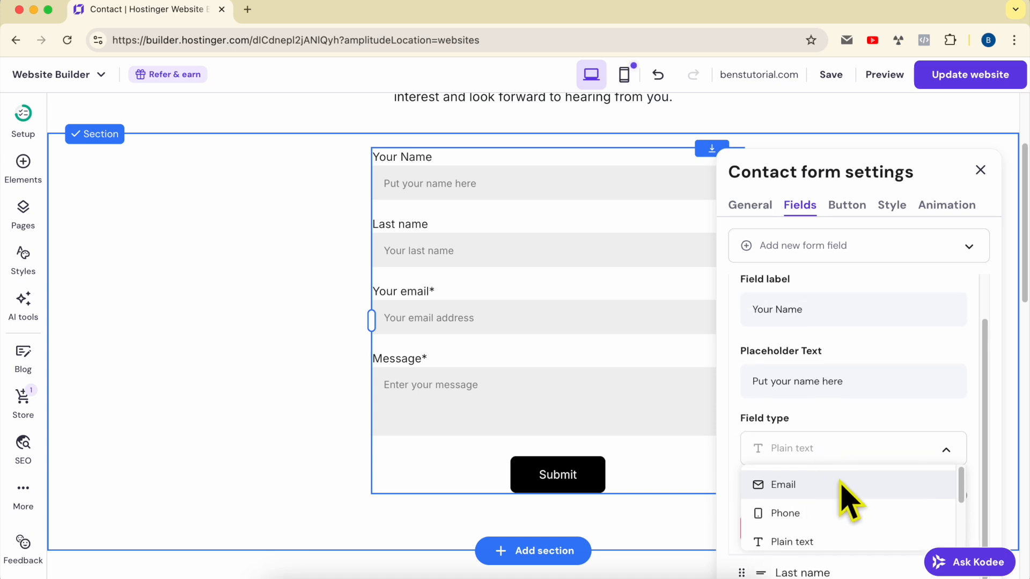
scroll(842, 528, down, 1)
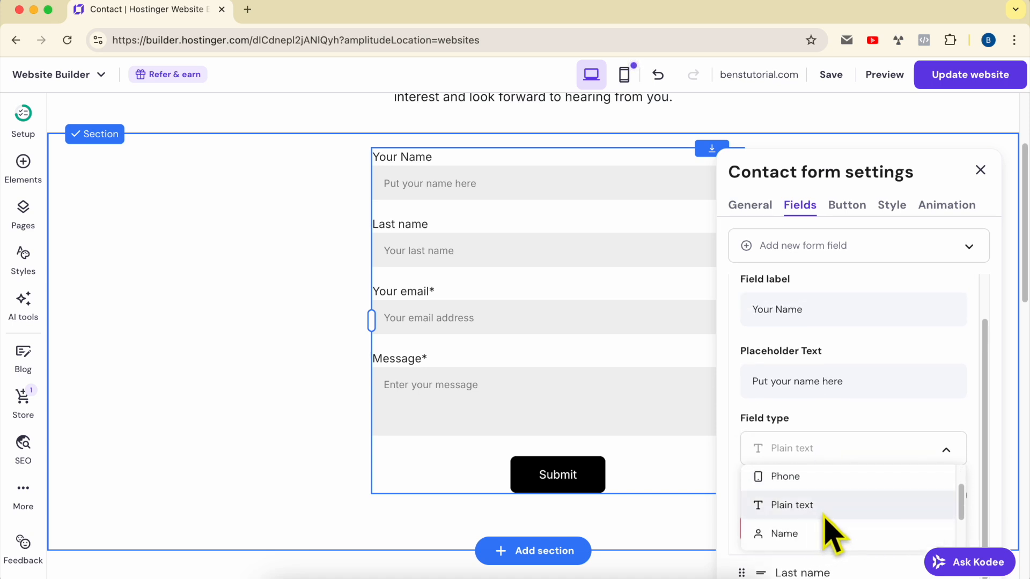
scroll(827, 544, down, 2)
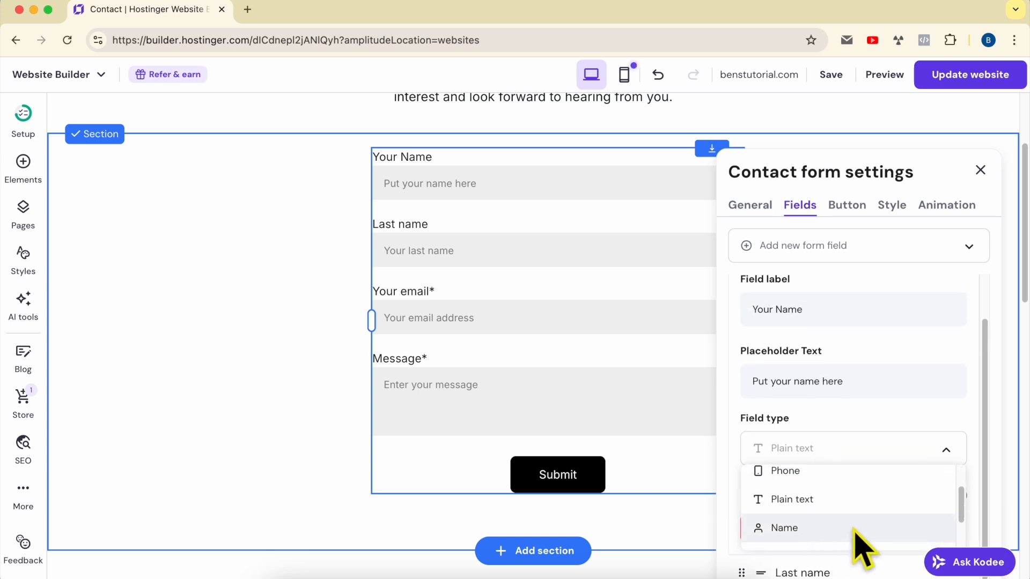
scroll(856, 547, down, 3)
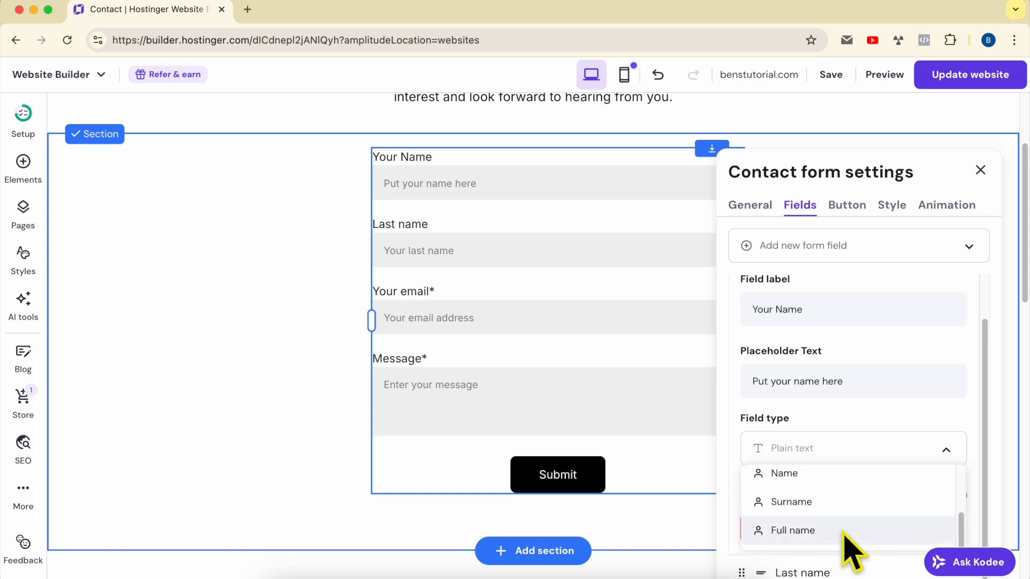
click(853, 408)
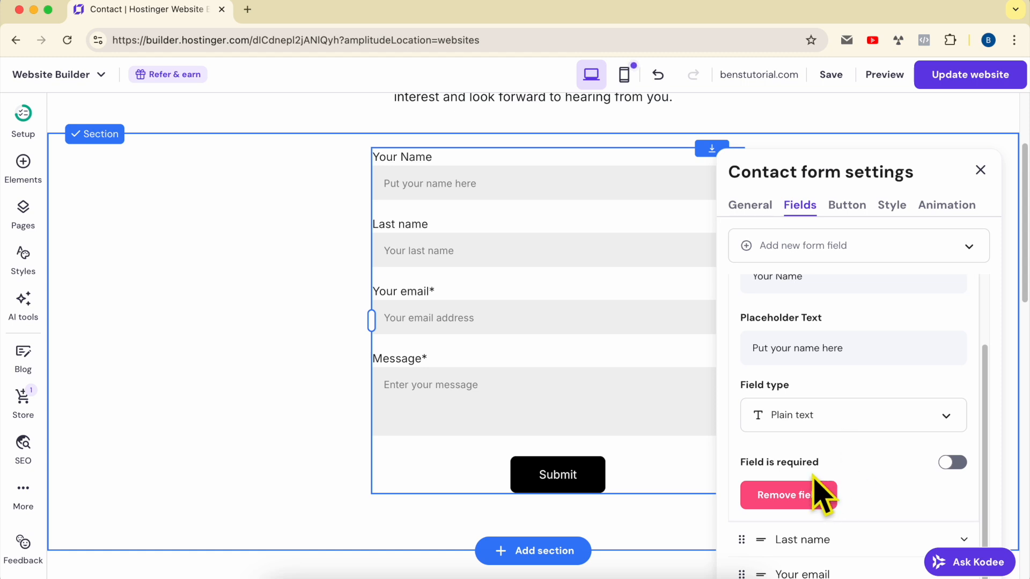
Make the Your Name field required, keeping the default required message.
click(953, 462)
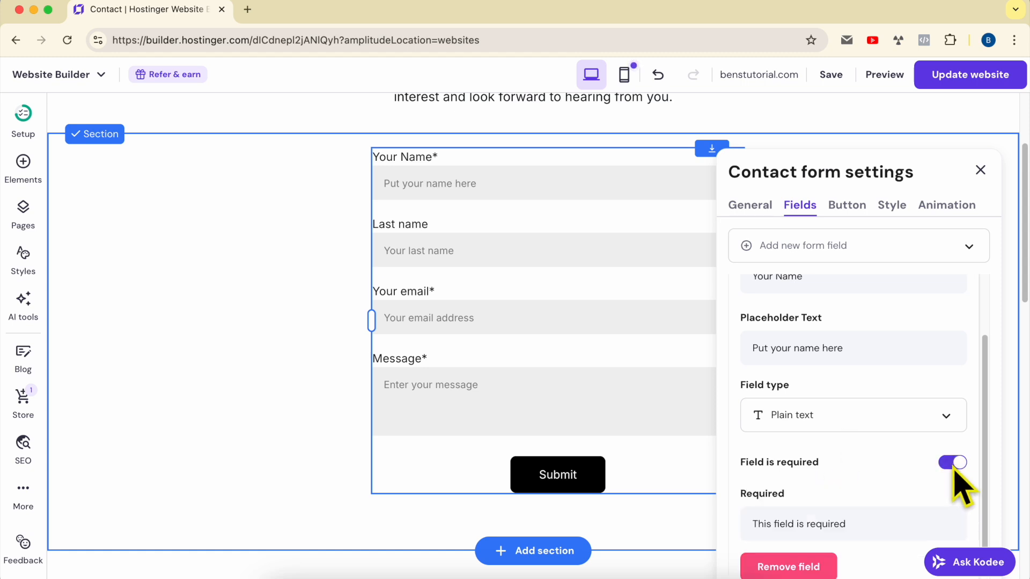
click(955, 469)
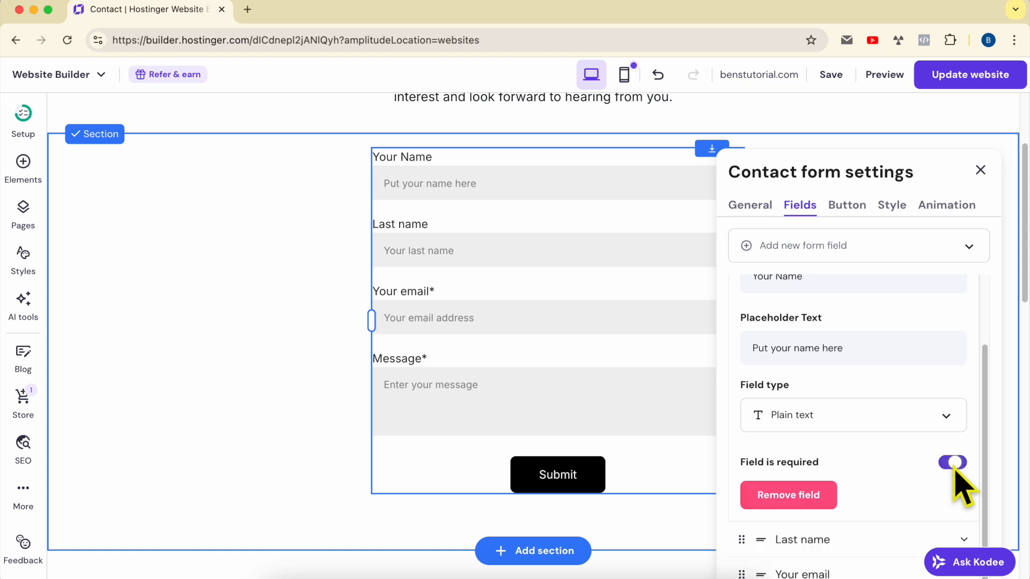
click(954, 465)
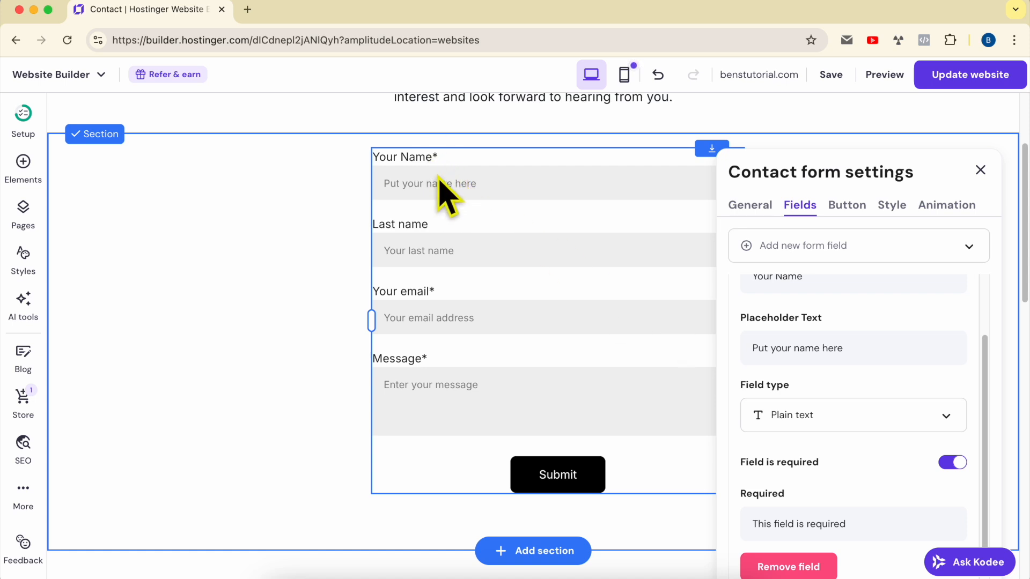
scroll(864, 485, down, 1)
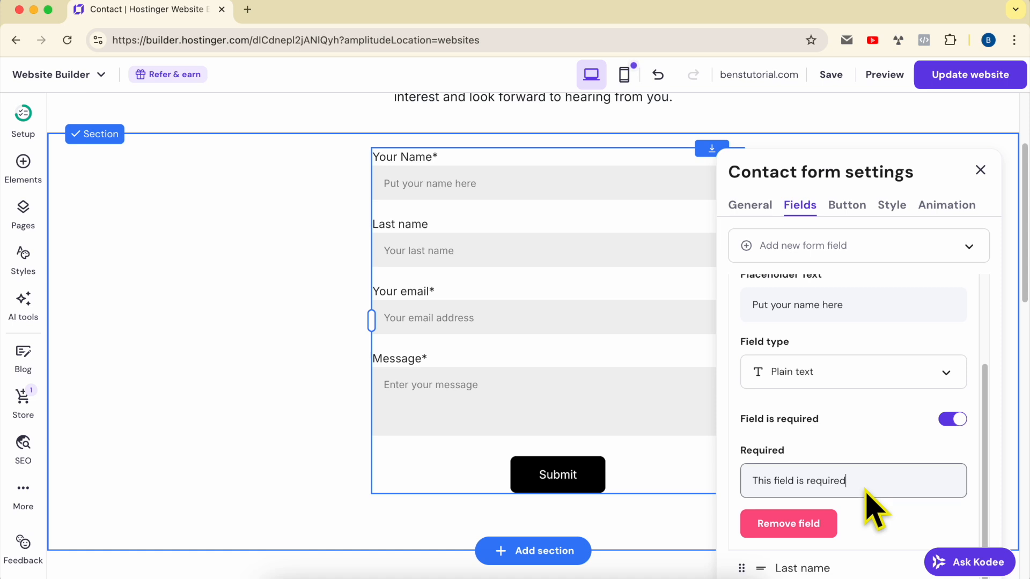
Change the label of the Your Name field to "Full Name" and collapse its settings.
scroll(858, 499, down, 3)
click(855, 491)
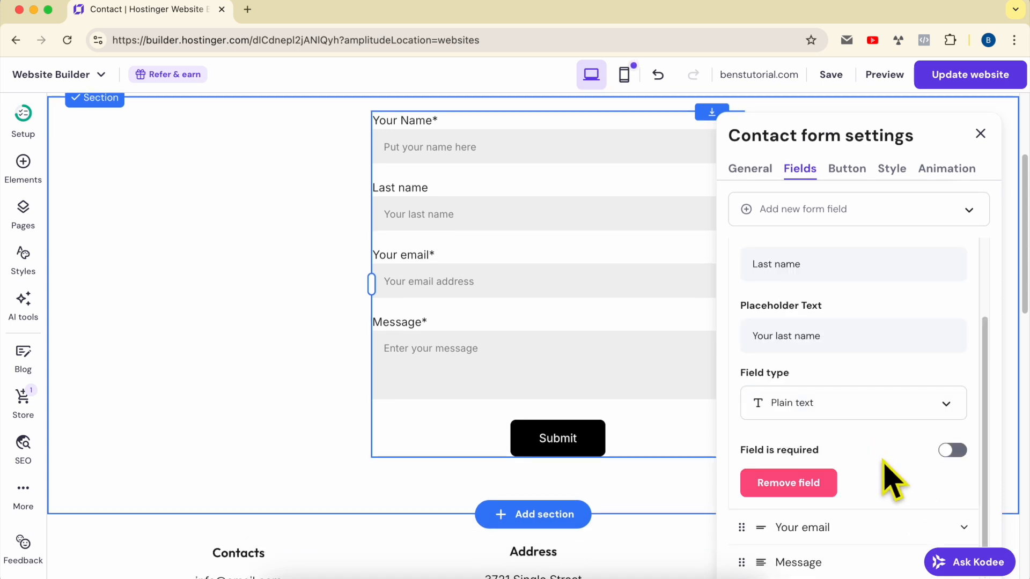
scroll(884, 463, down, 3)
scroll(901, 421, up, 2)
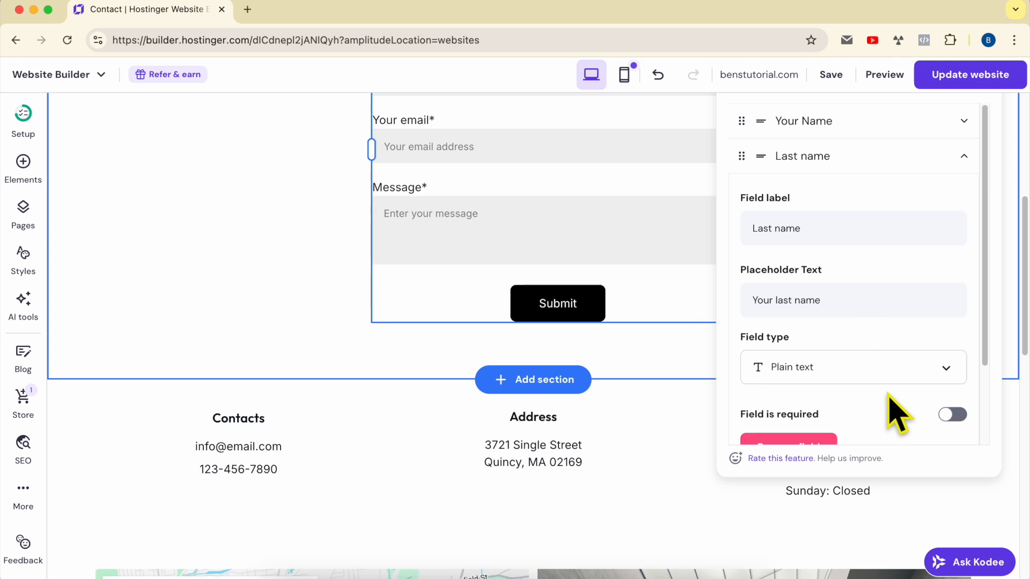
click(912, 123)
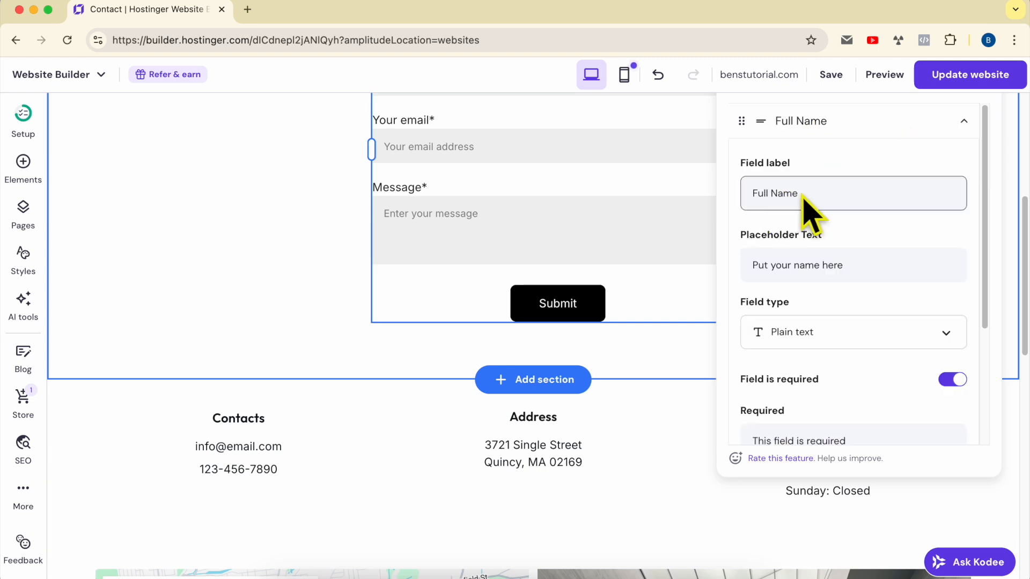
scroll(810, 214, up, 3)
click(837, 263)
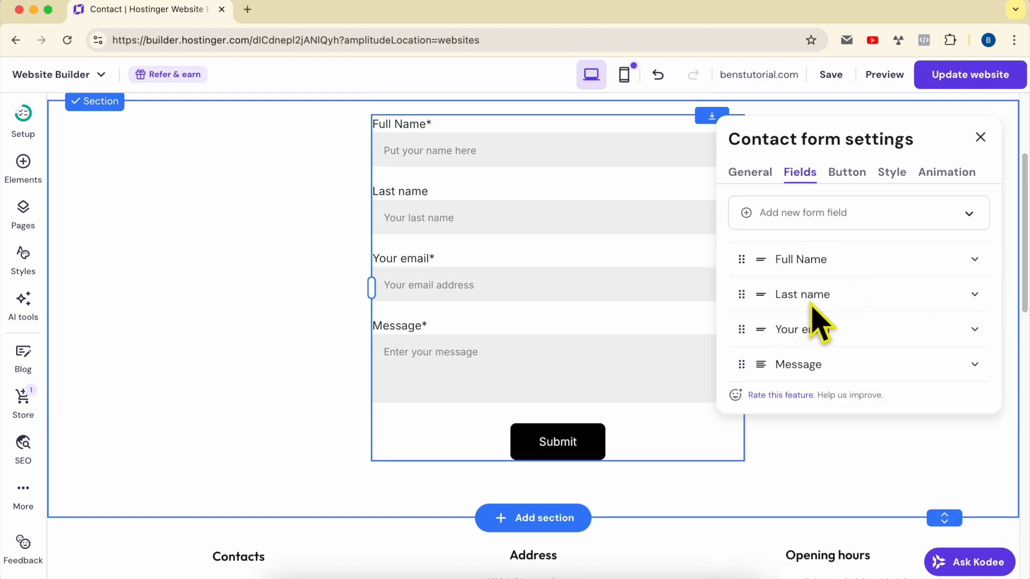
Remove the Last name field from the contact form.
click(976, 297)
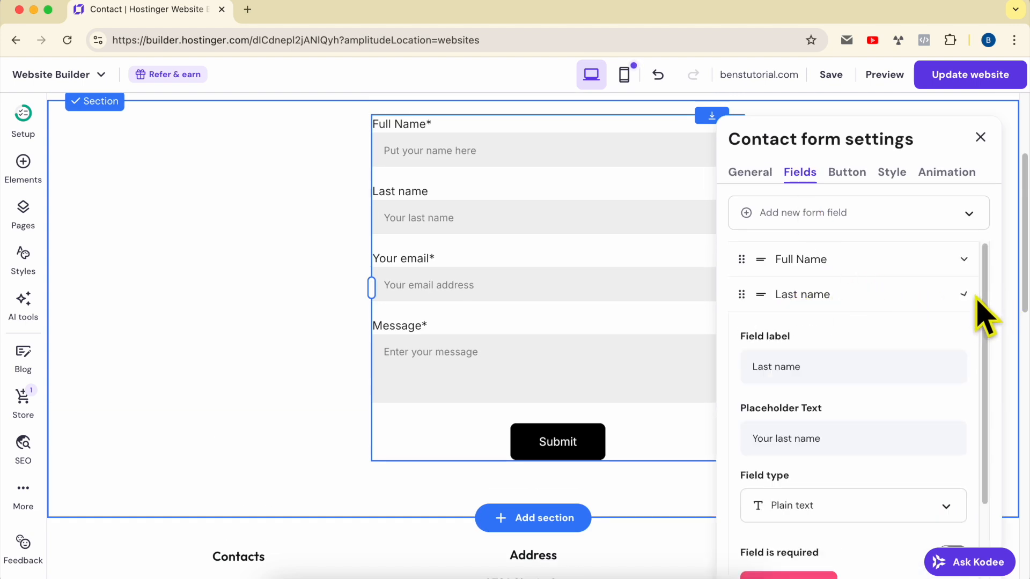
scroll(885, 403, down, 2)
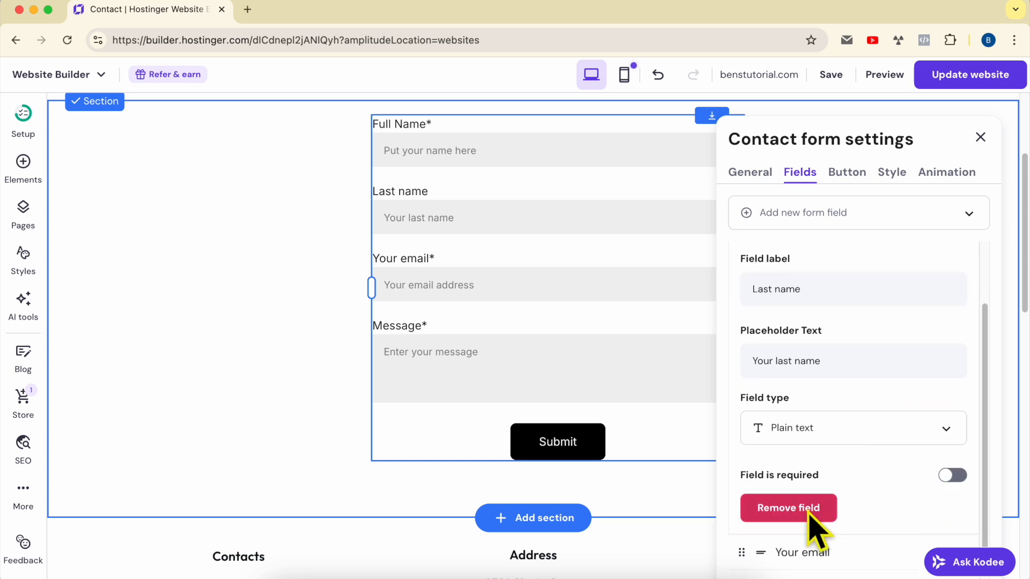
click(788, 508)
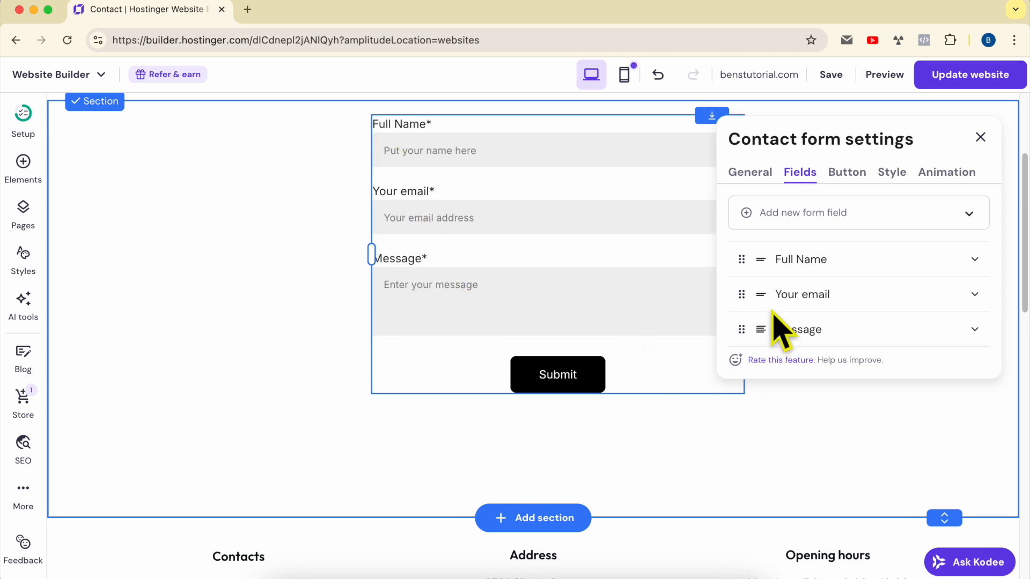
Review the Message field's settings and the types of form field that can be added.
click(871, 329)
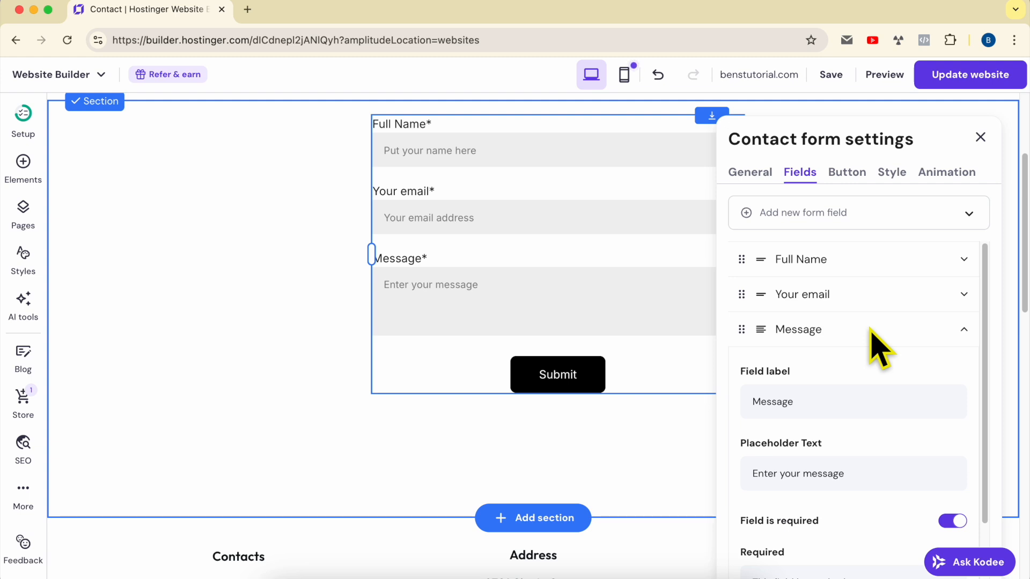
click(870, 329)
click(837, 213)
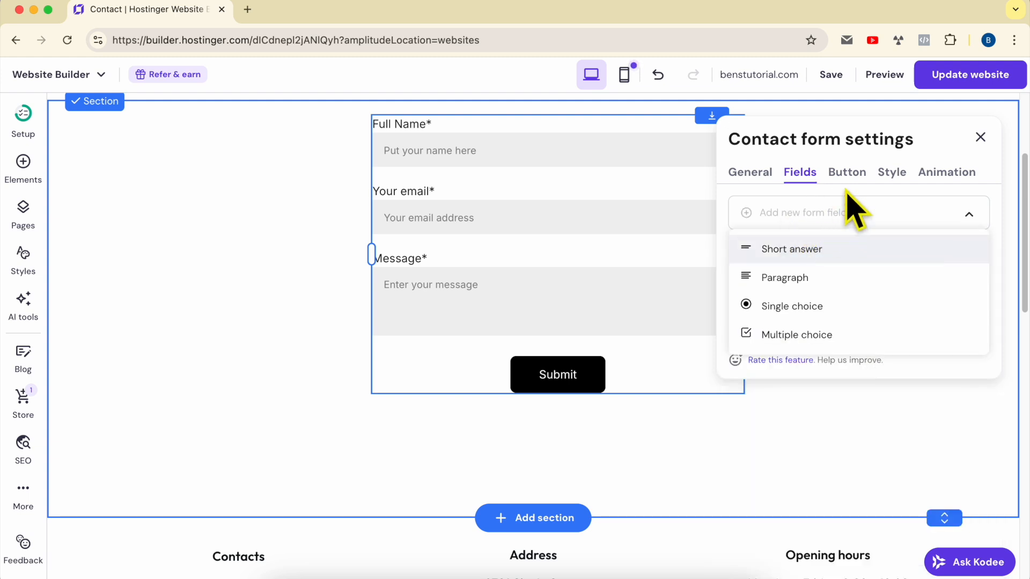
click(853, 206)
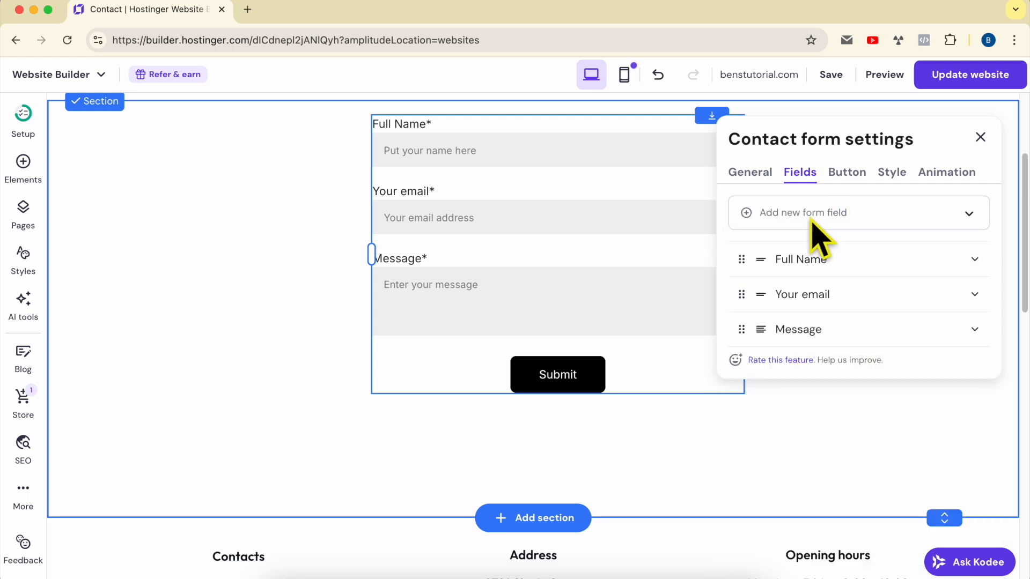
Add a Single choice field and a Multiple choice field to the contact form.
click(857, 217)
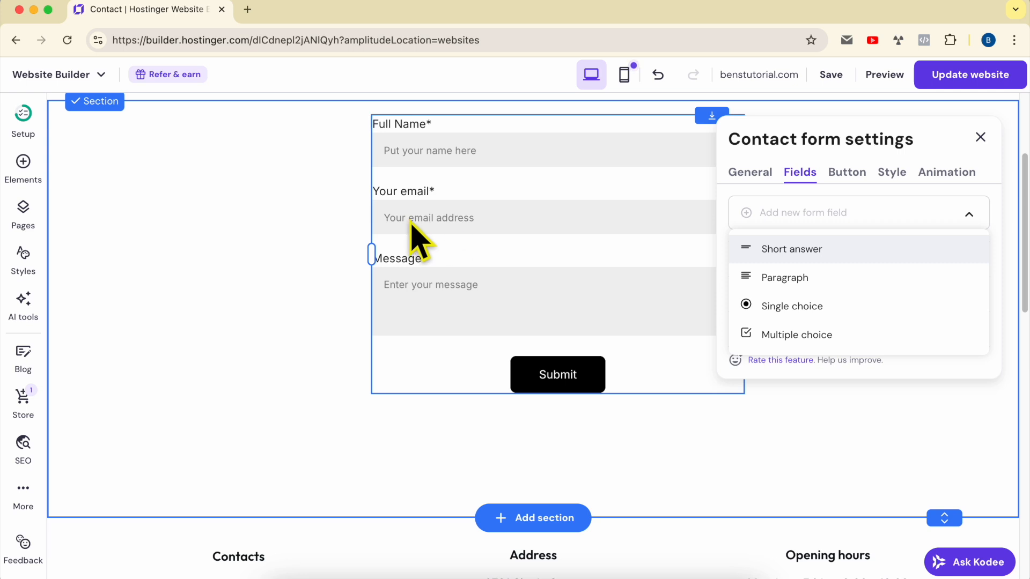
click(800, 312)
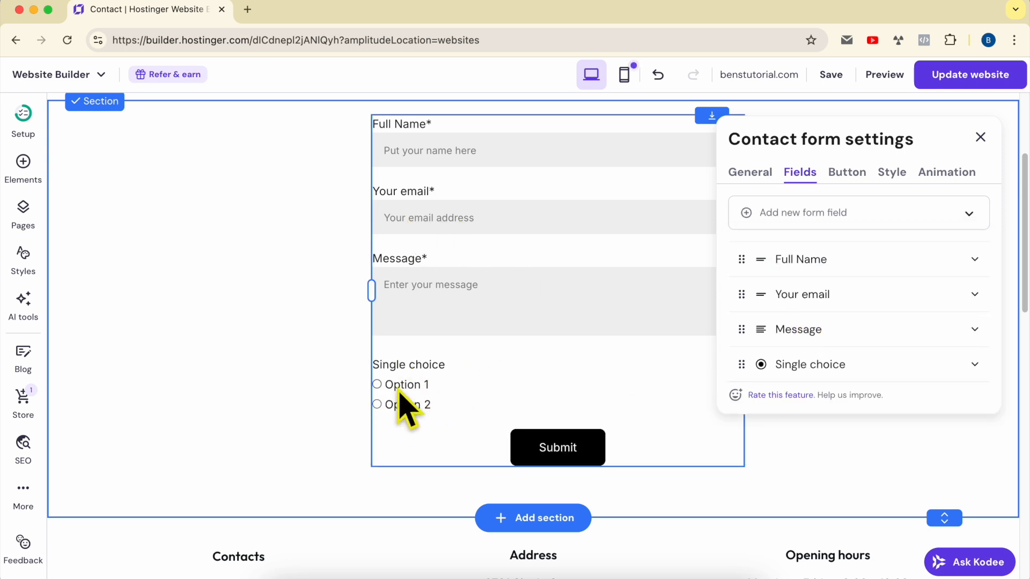
click(836, 218)
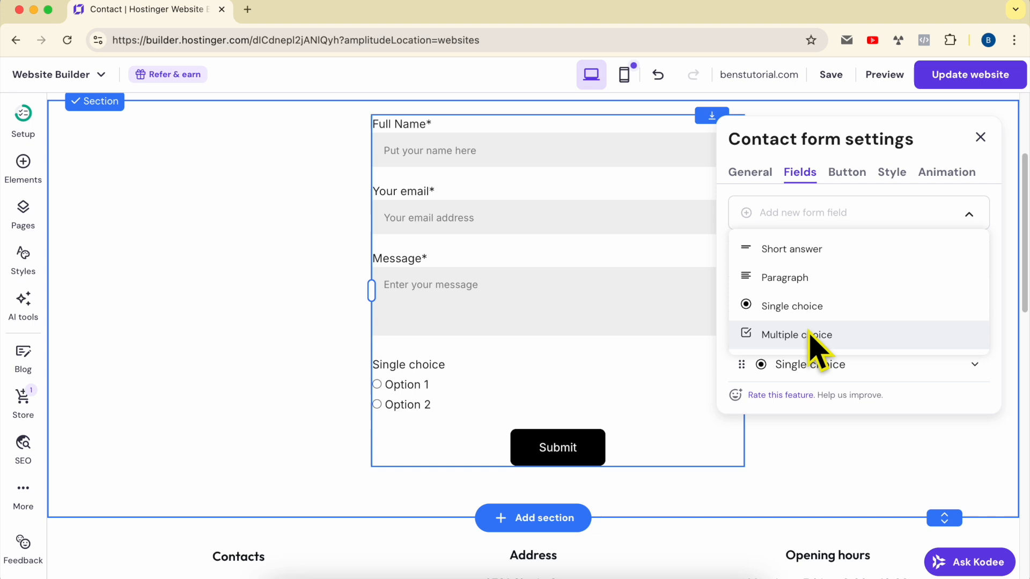
click(811, 336)
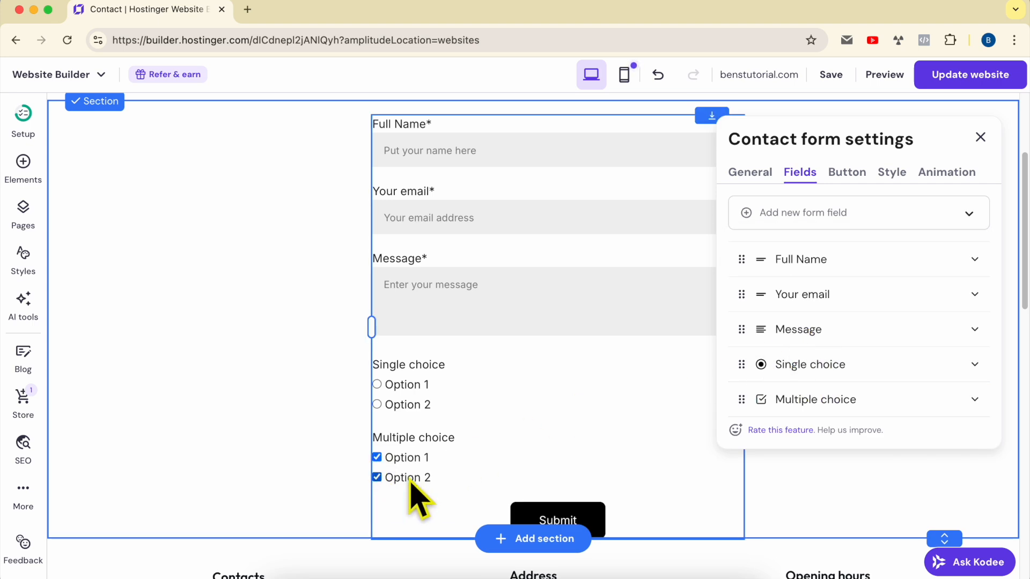
Remove the Single choice and Multiple choice fields from the contact form.
click(883, 360)
scroll(799, 515, down, 1)
click(783, 524)
click(833, 367)
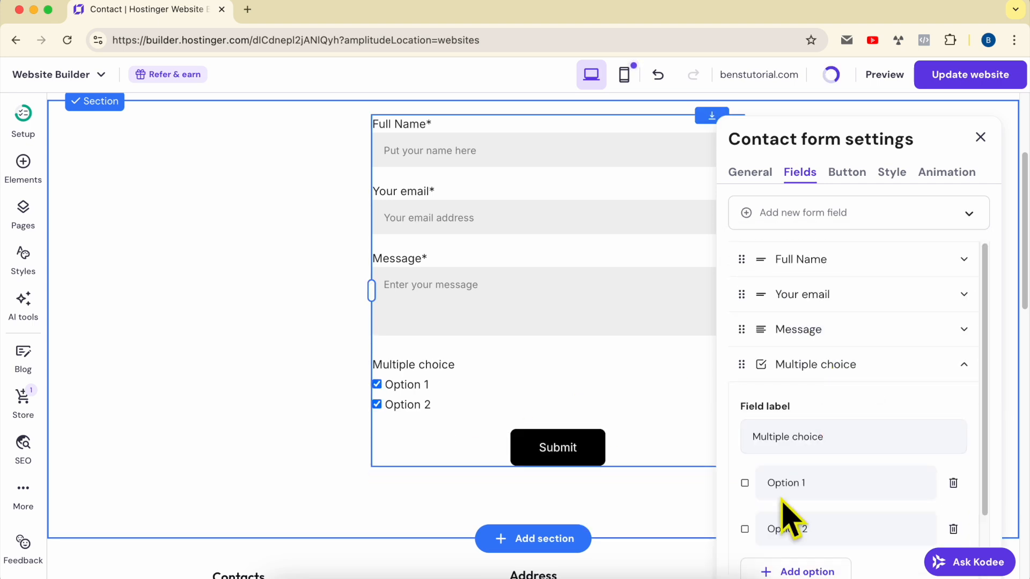
scroll(783, 536, down, 3)
click(782, 558)
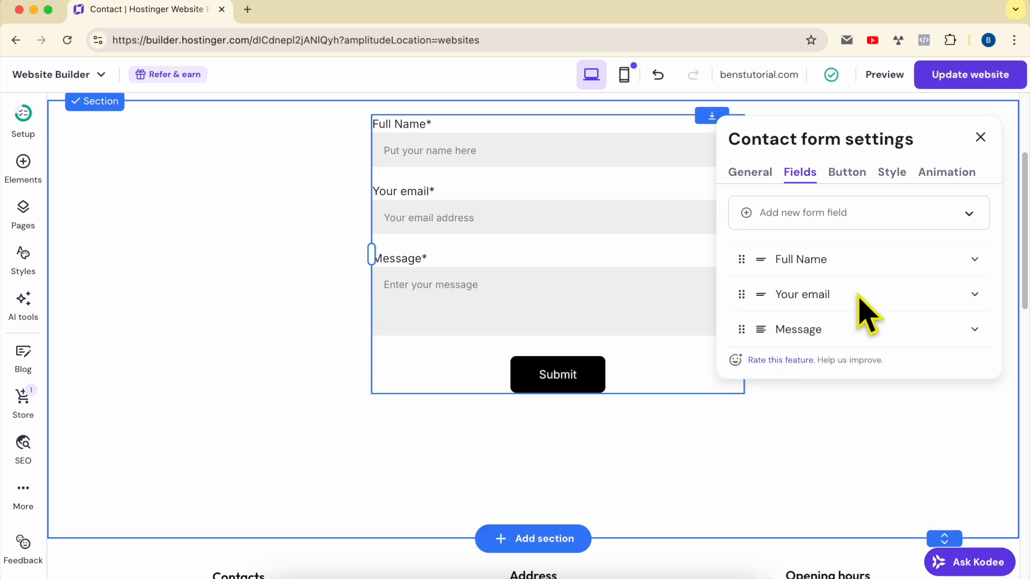
Change the text of the form's submit button to "CONTACT ME".
click(851, 176)
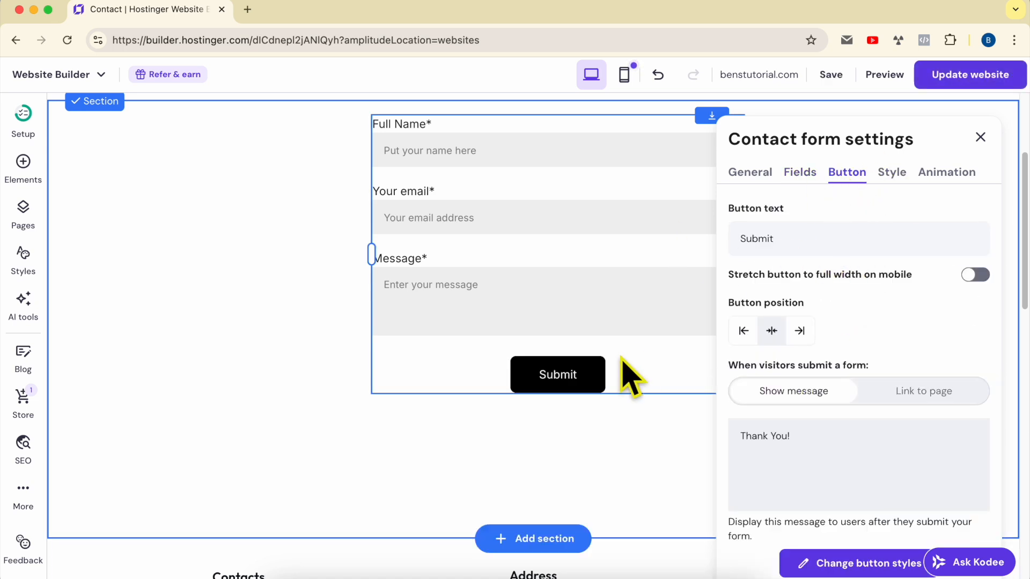
click(842, 237)
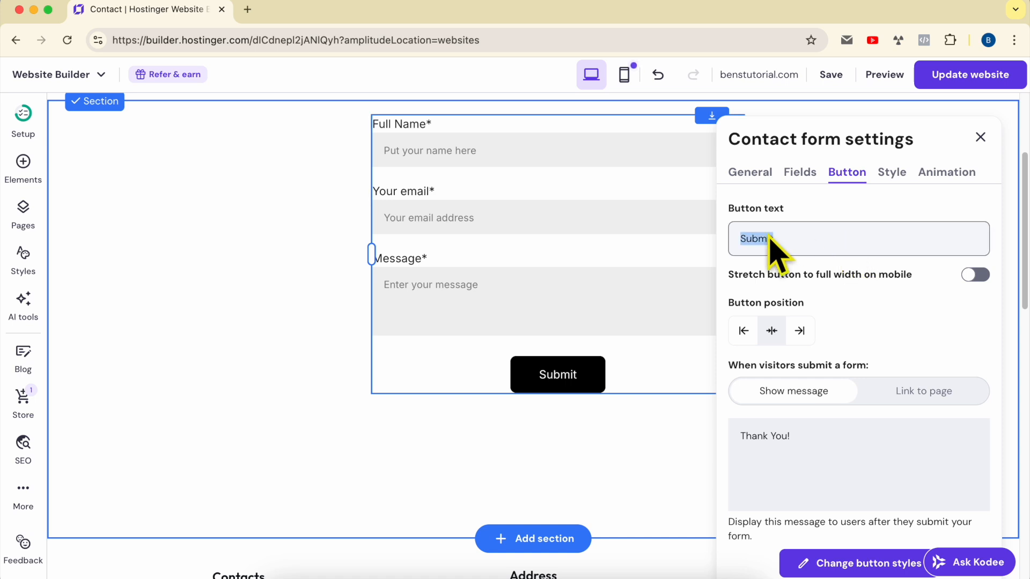
text(SE)
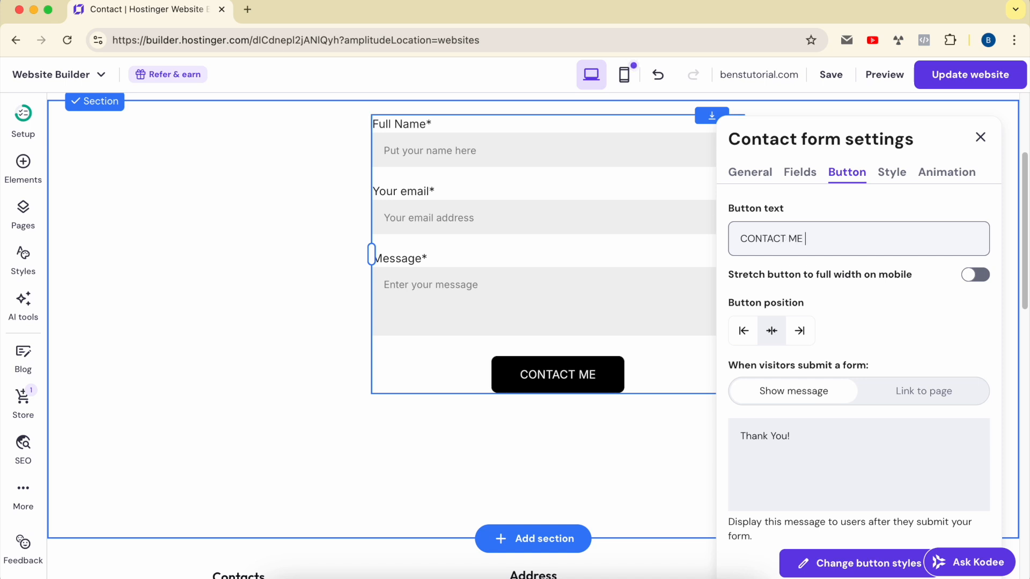
Stretch the form's button to full width on mobile and check it in the mobile layout.
click(978, 278)
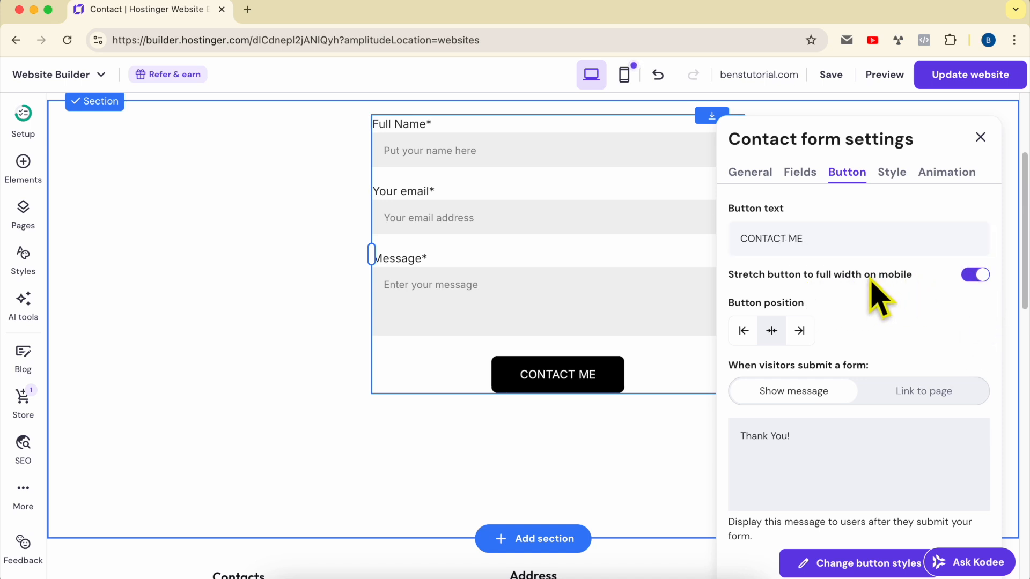
click(624, 75)
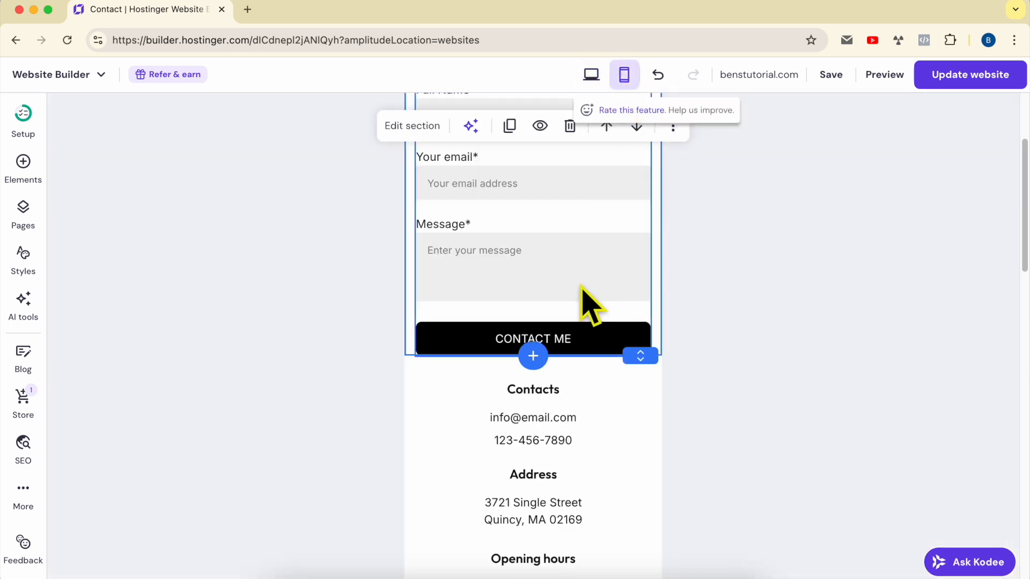
Turn off stretching the contact form's button to full width on mobile.
click(430, 126)
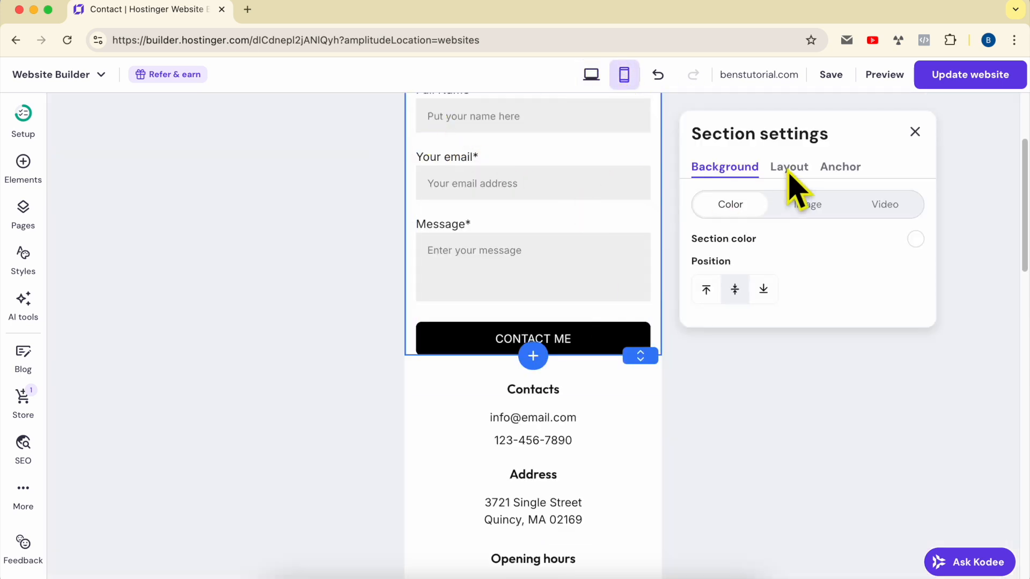
click(581, 263)
click(574, 345)
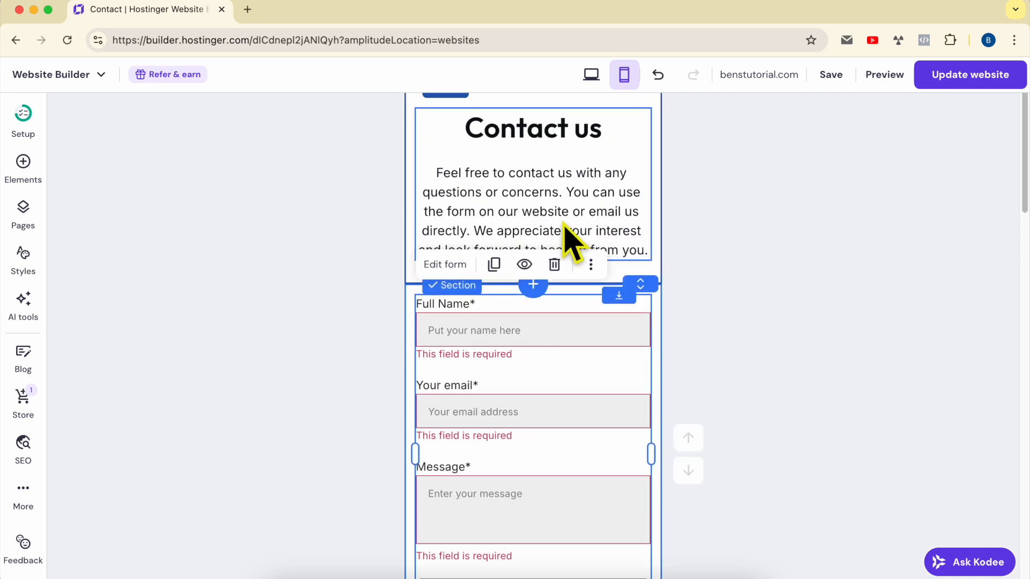
click(451, 265)
click(741, 201)
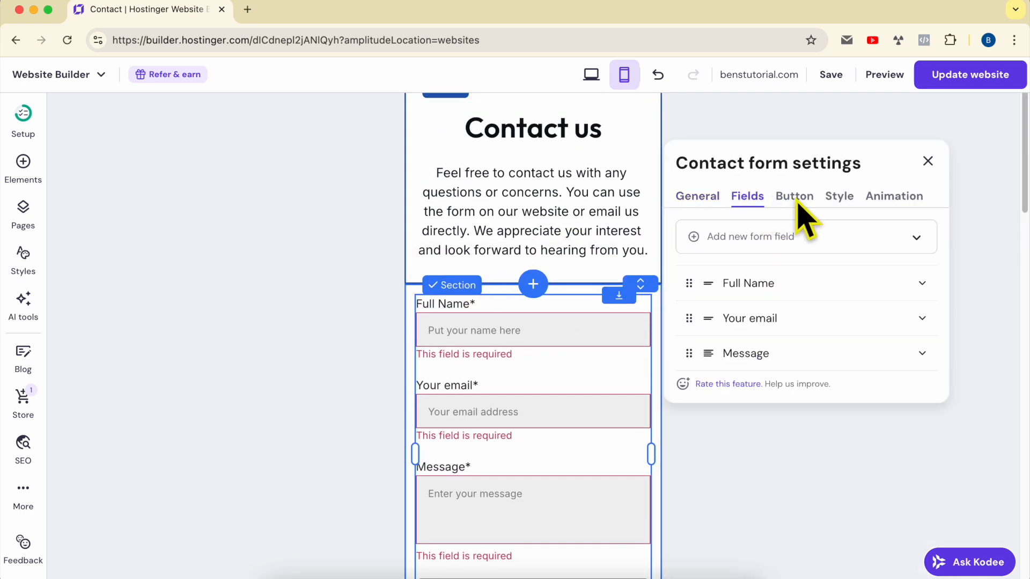
click(795, 198)
scroll(590, 349, down, 4)
click(922, 105)
click(921, 105)
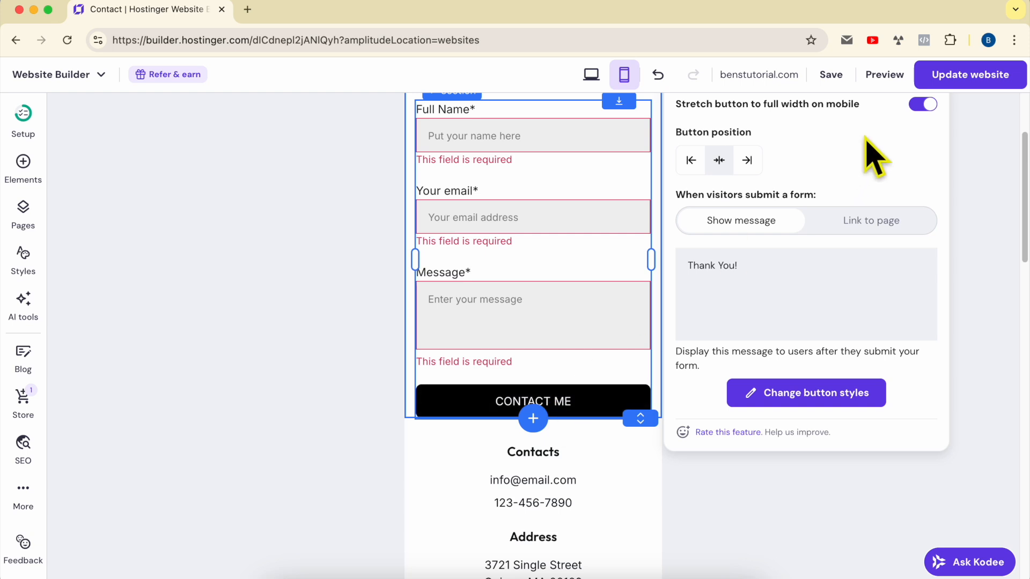
click(922, 105)
Return to the desktop layout and open the contact form's button settings.
click(594, 76)
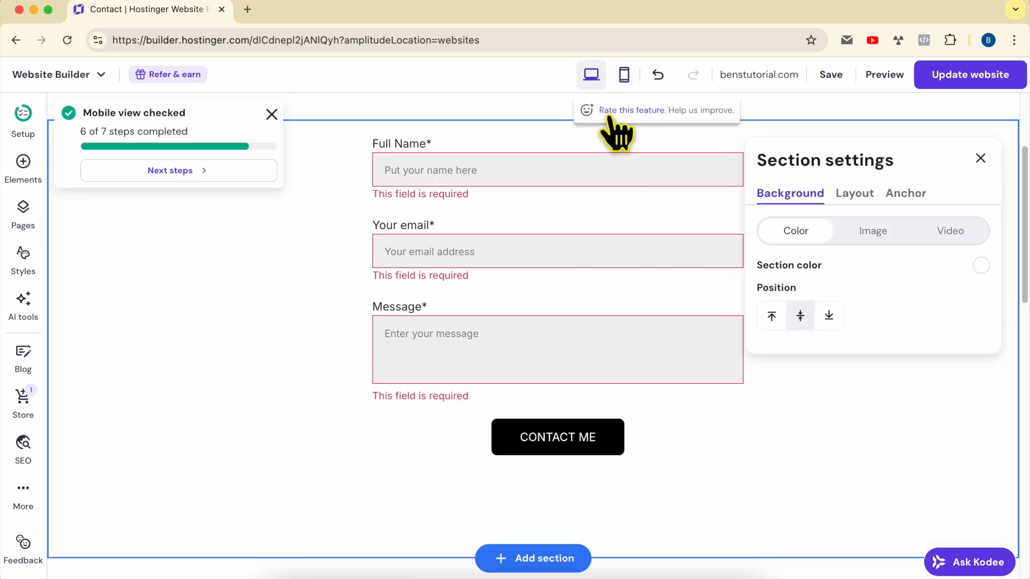
click(651, 244)
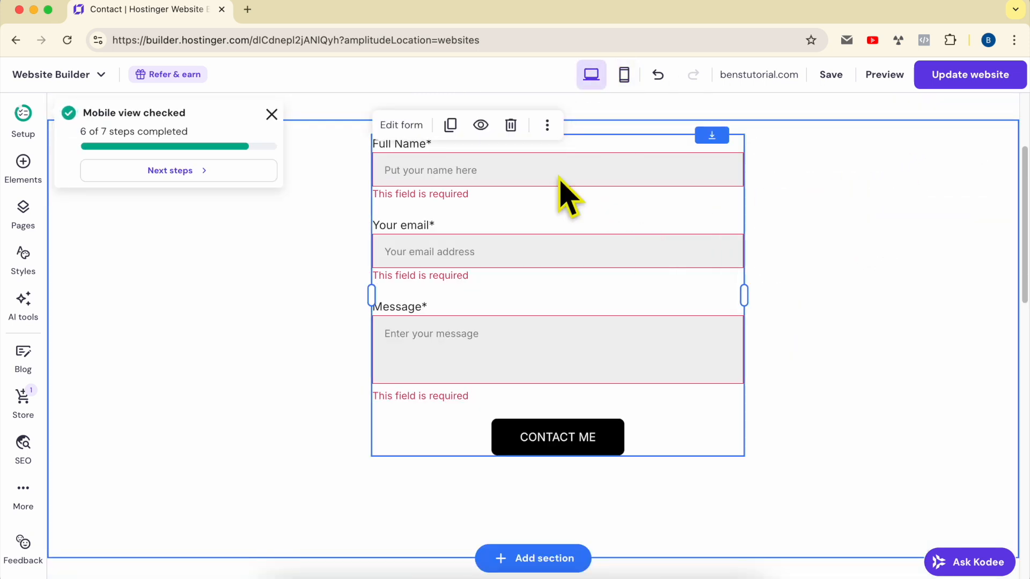
click(420, 125)
click(835, 196)
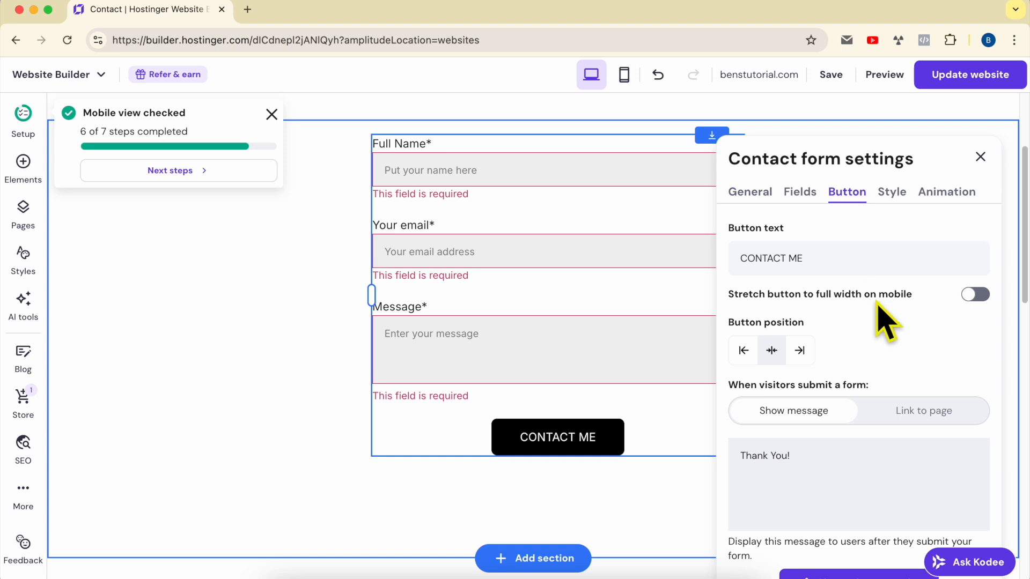
Try the right and left positions for the form's button and set it back to centre.
click(797, 347)
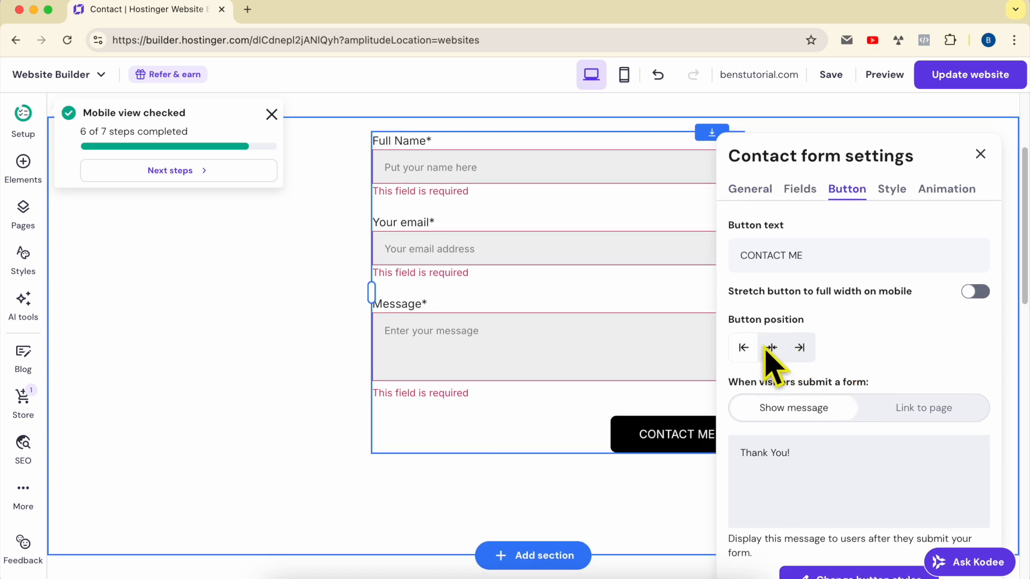
click(772, 349)
click(745, 349)
click(773, 349)
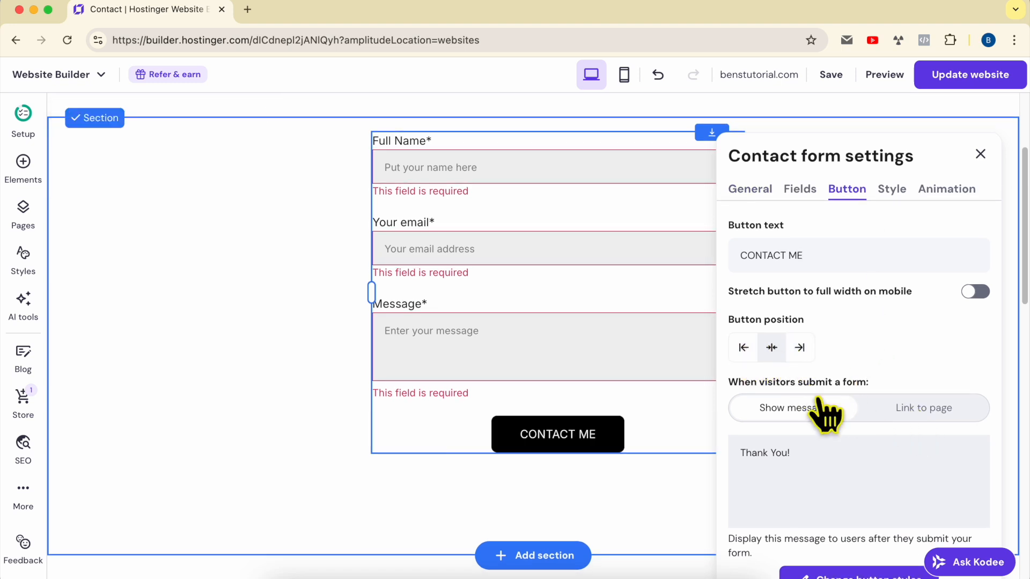
Change the message shown after form submission to "Thank You for your message !".
scroll(805, 396, down, 1)
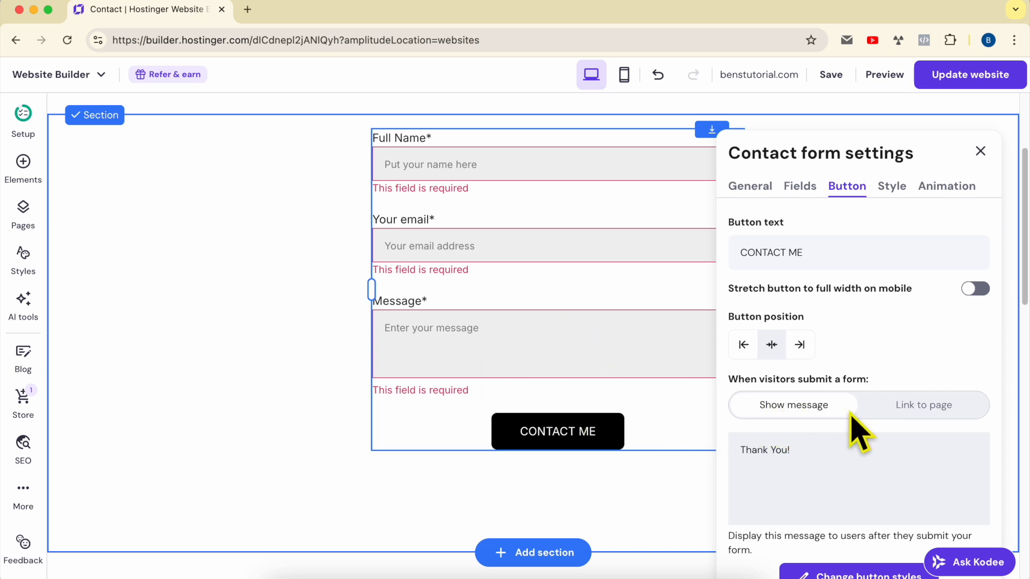
click(837, 461)
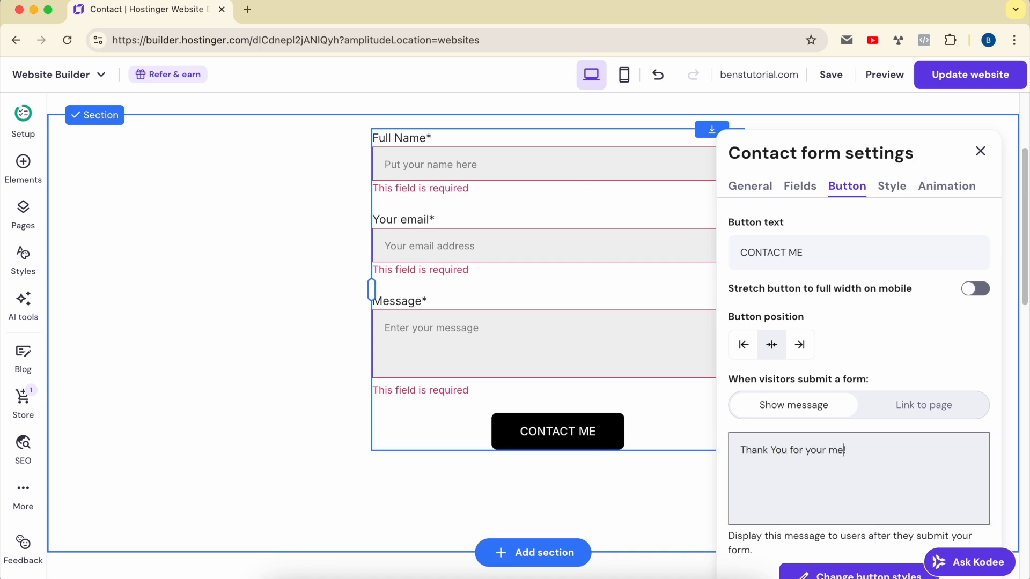
Try linking to a page after form submission, look through the available pages, and switch back to showing a message.
click(913, 409)
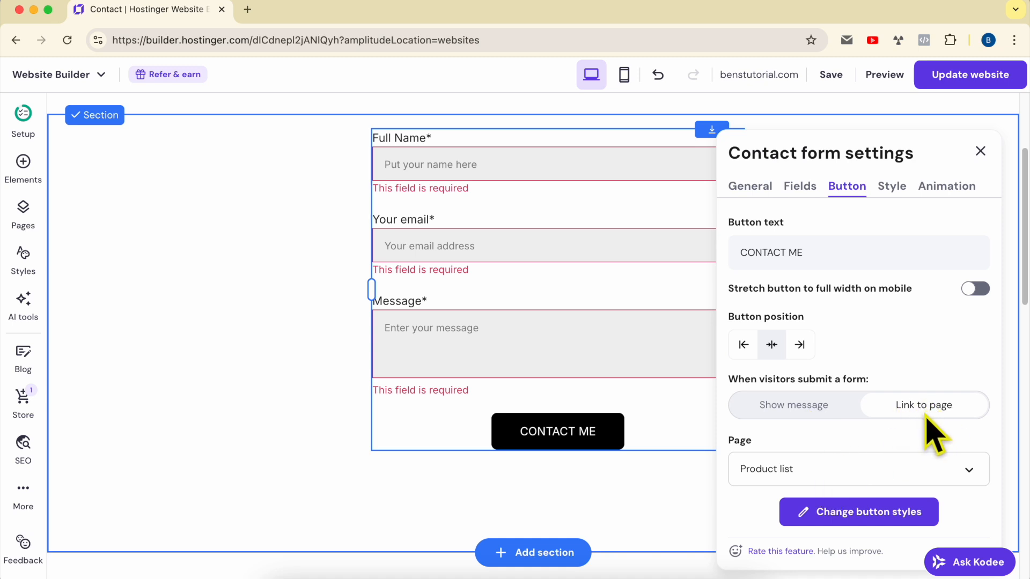
click(837, 475)
scroll(838, 472, down, 5)
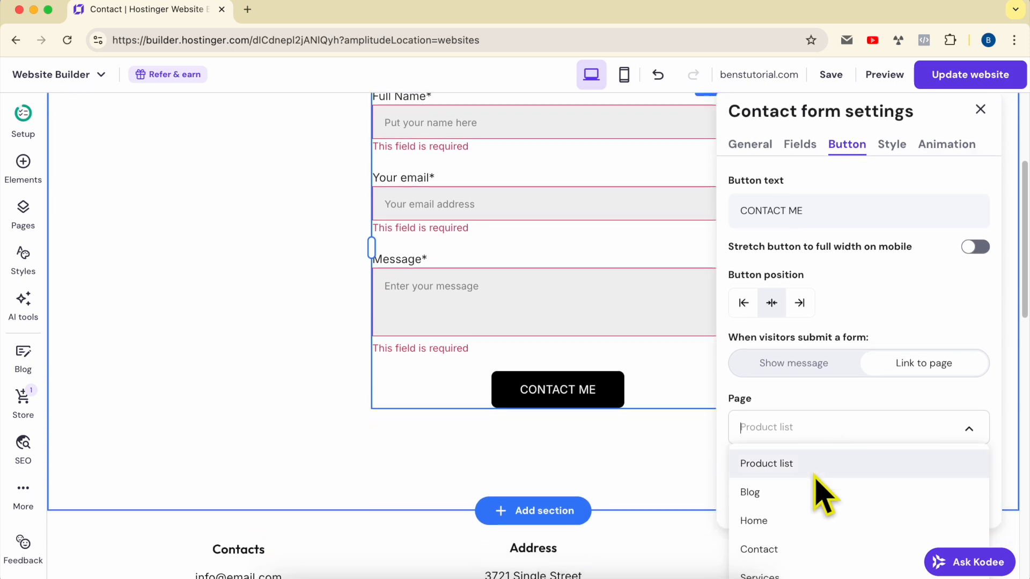
scroll(821, 424, up, 1)
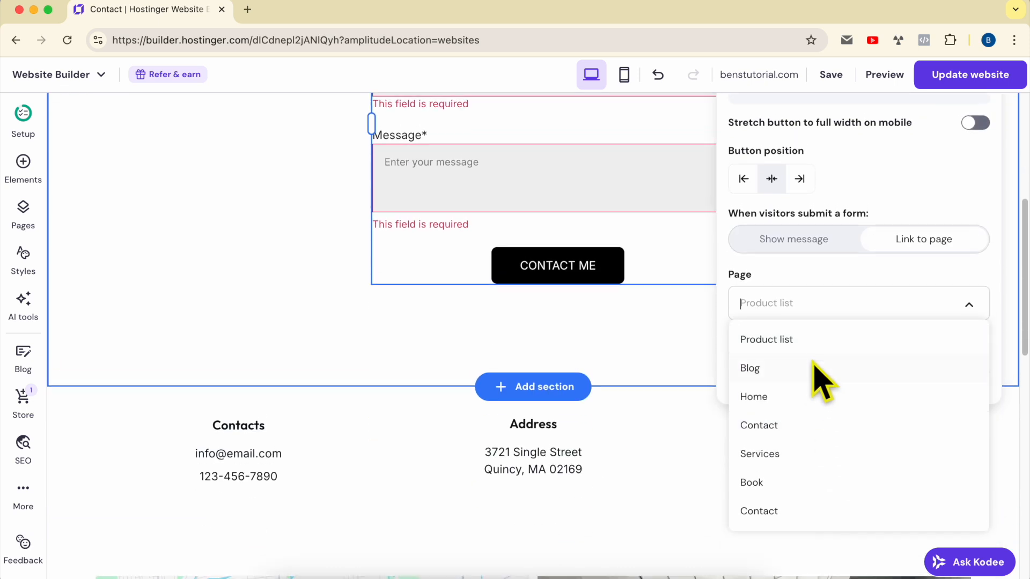
click(809, 273)
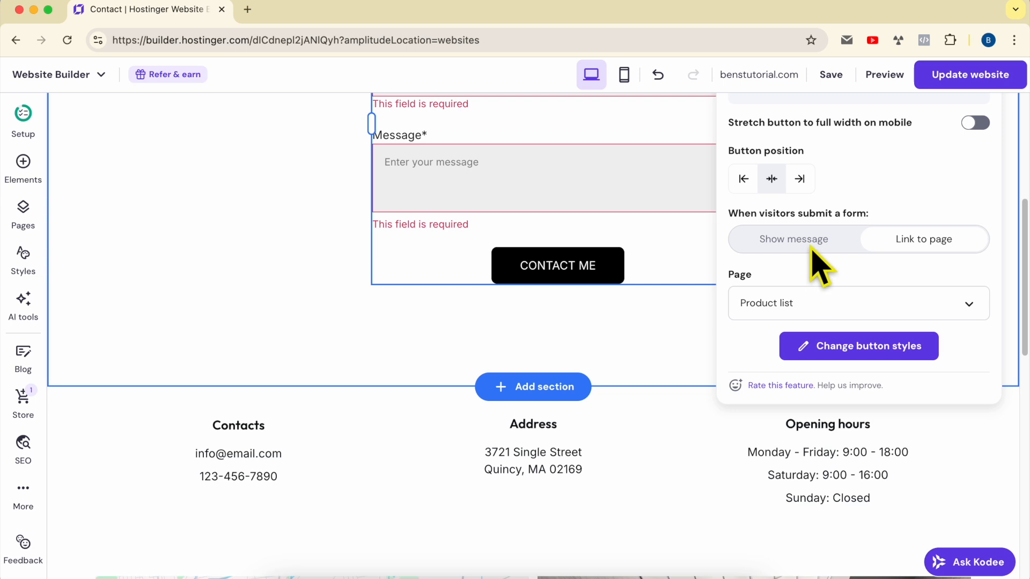
click(811, 249)
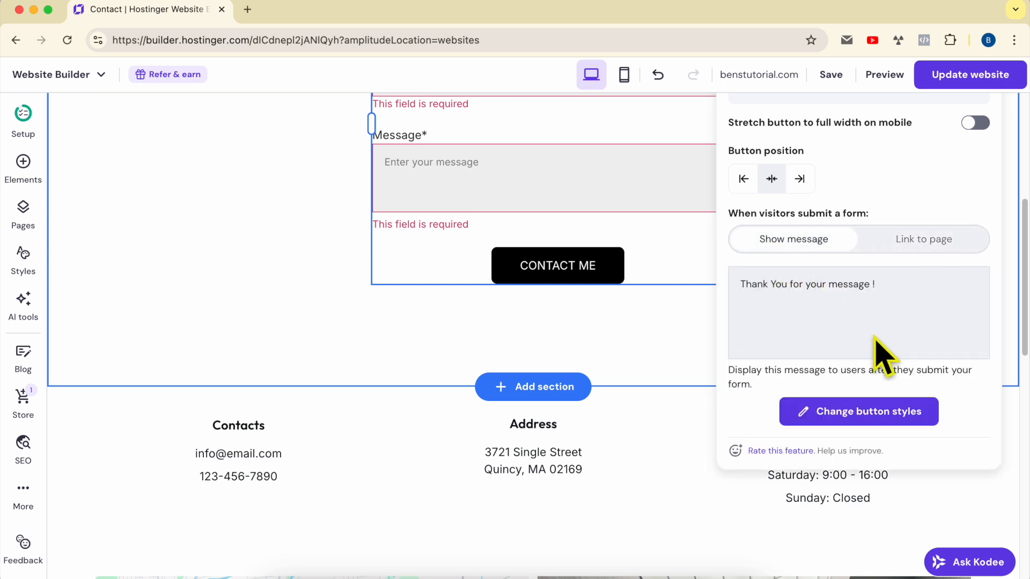
Style the form's submit button with the orange website colour #cc6333 as fill and a text size of 20.
click(852, 420)
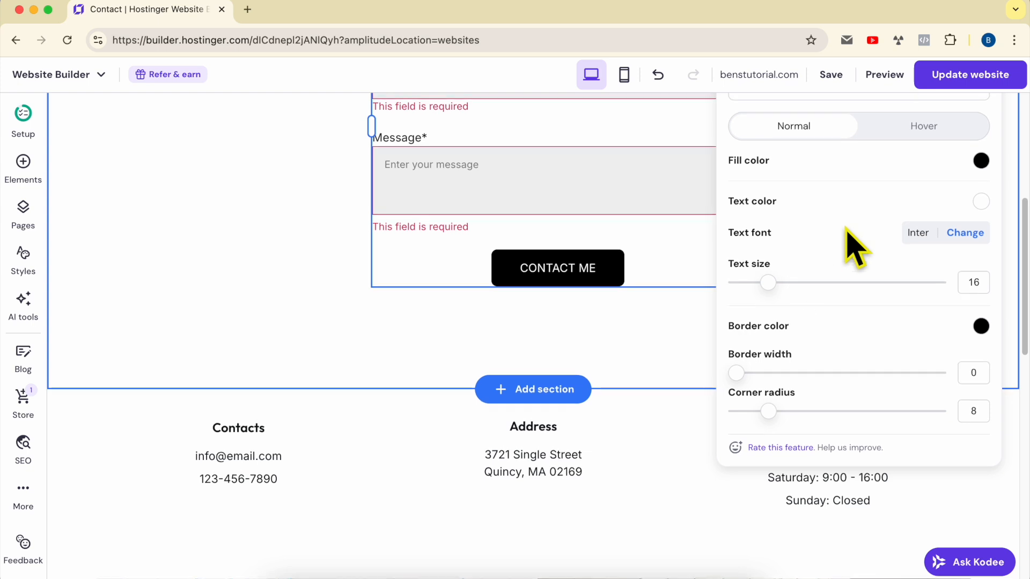
click(982, 160)
click(942, 192)
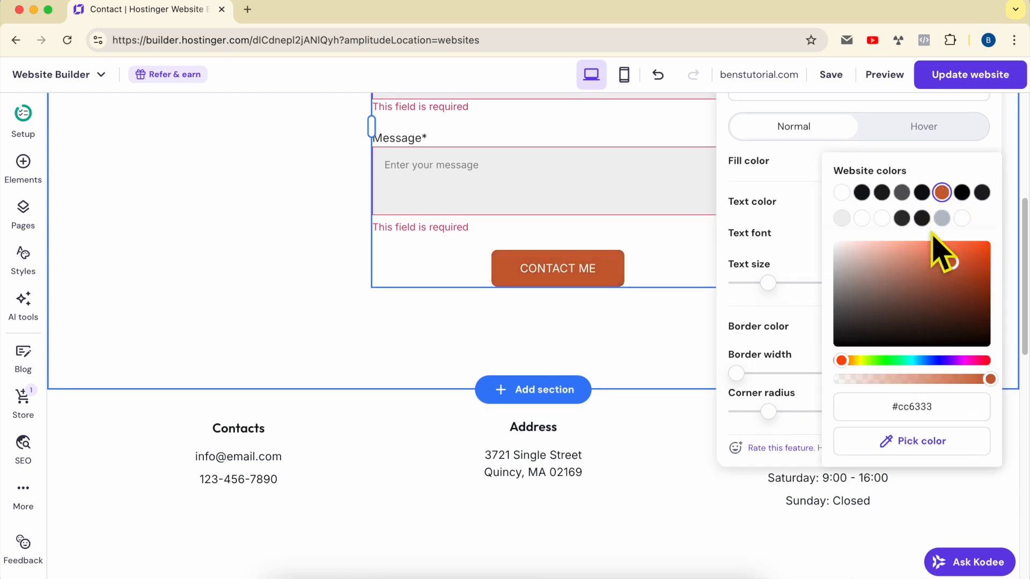
click(795, 247)
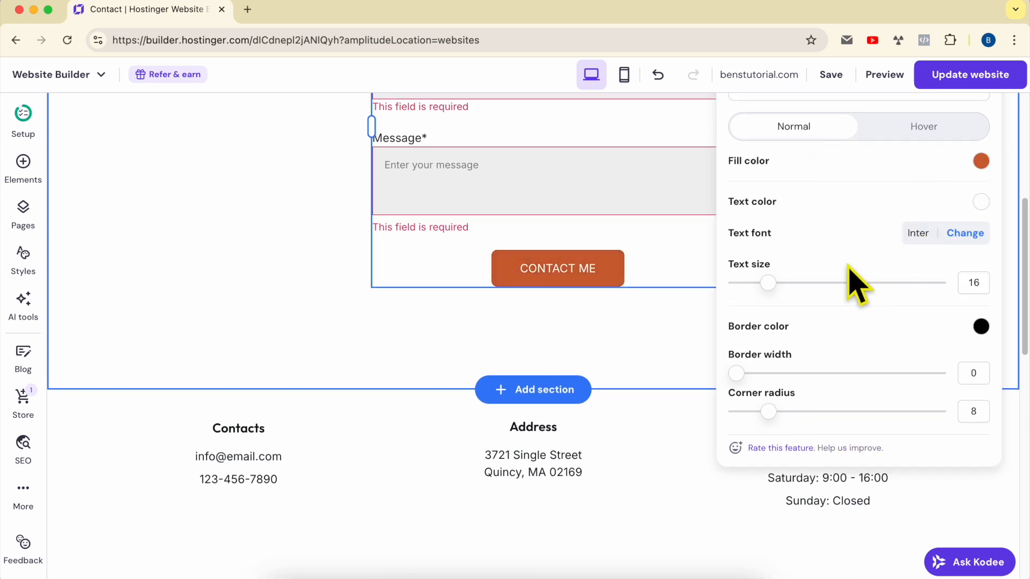
drag(768, 280, 788, 283)
Set the submit button's border colour to #b8c0cc, border width to 0 and corner radius to 14.
mouse_move(740, 374)
mouse_down()
mouse_move(823, 375)
mouse_move(747, 380)
mouse_up()
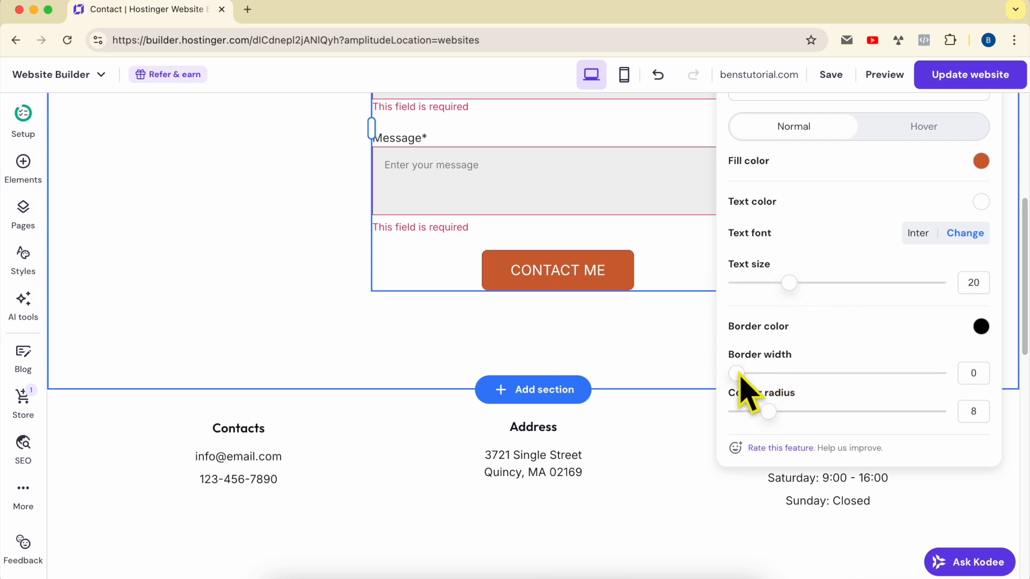
click(983, 326)
click(942, 320)
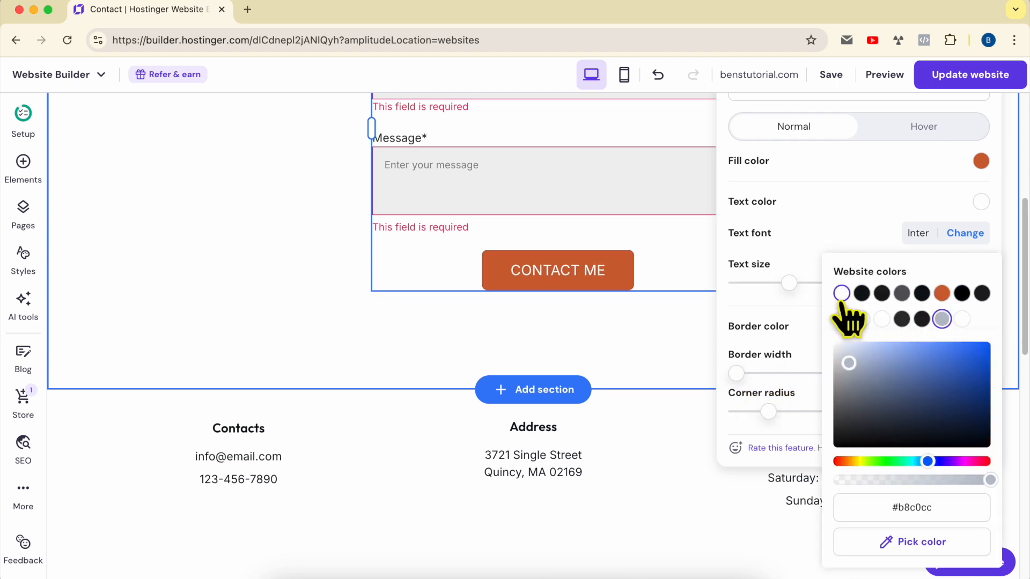
click(810, 275)
mouse_move(737, 373)
mouse_down()
mouse_move(821, 372)
mouse_move(724, 374)
mouse_up()
drag(769, 408, 798, 426)
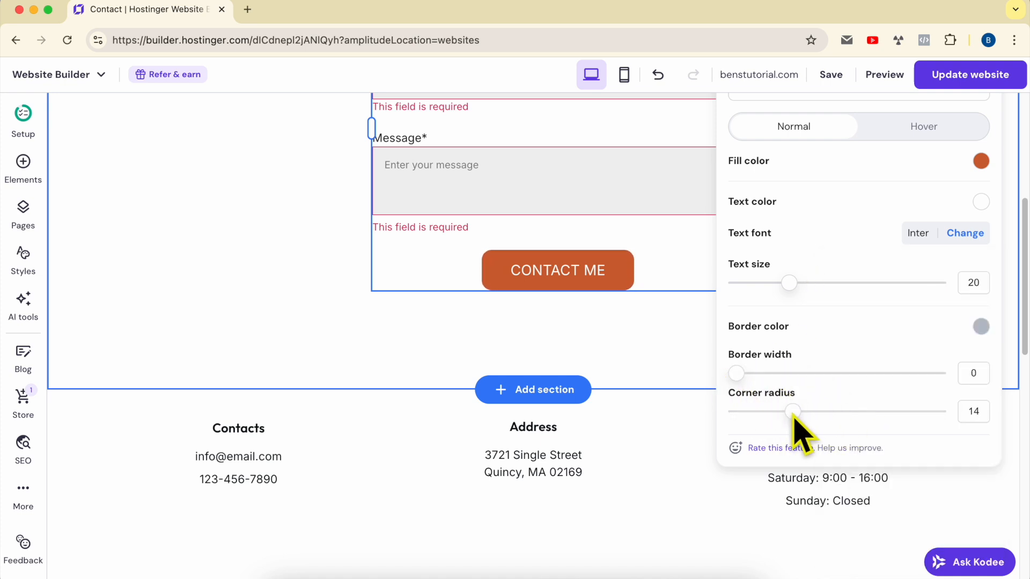
Try the Fade and Scale animations on the contact form and set it back to Slide.
scroll(897, 156, up, 5)
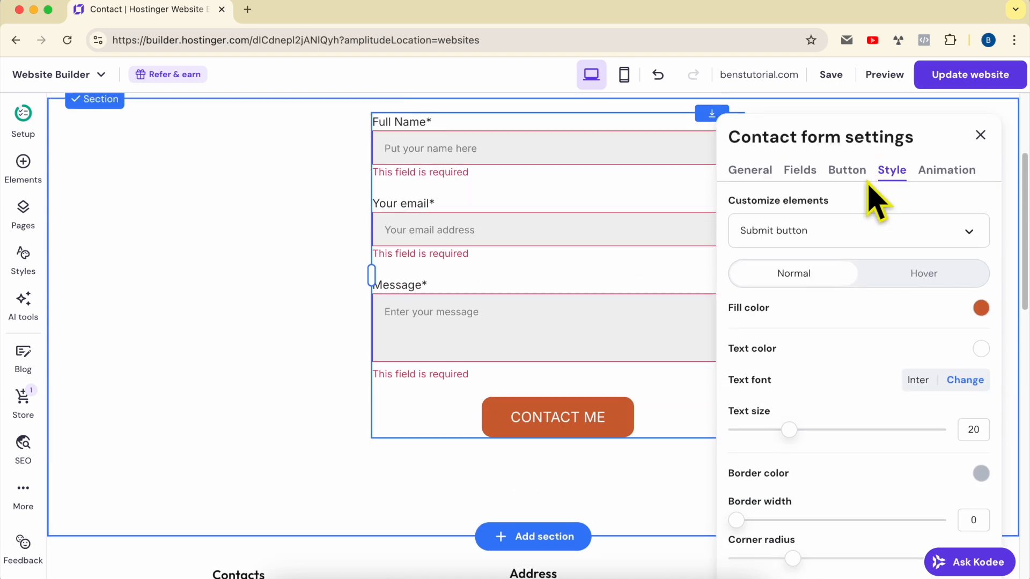
click(952, 172)
scroll(561, 256, up, 2)
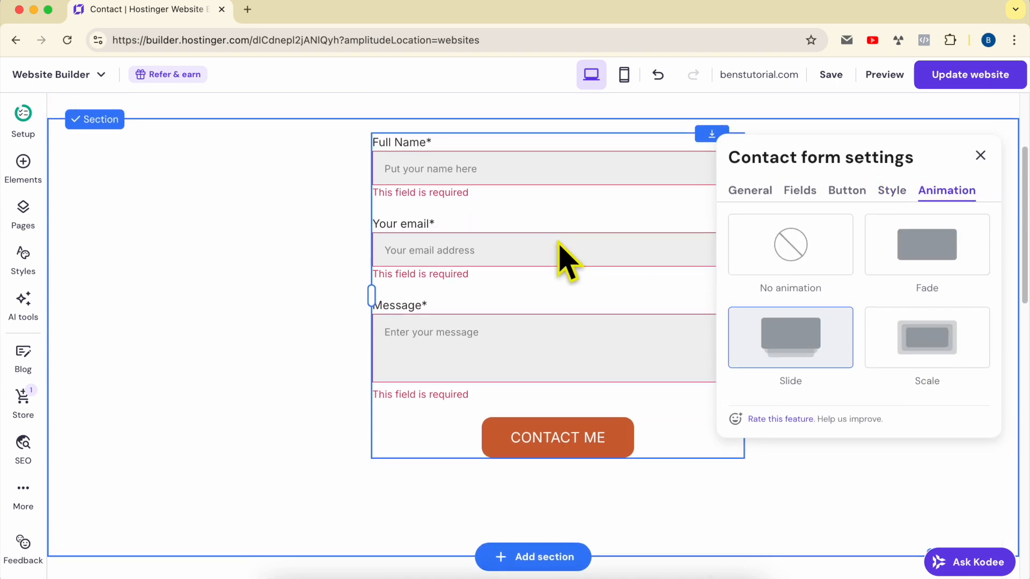
click(936, 289)
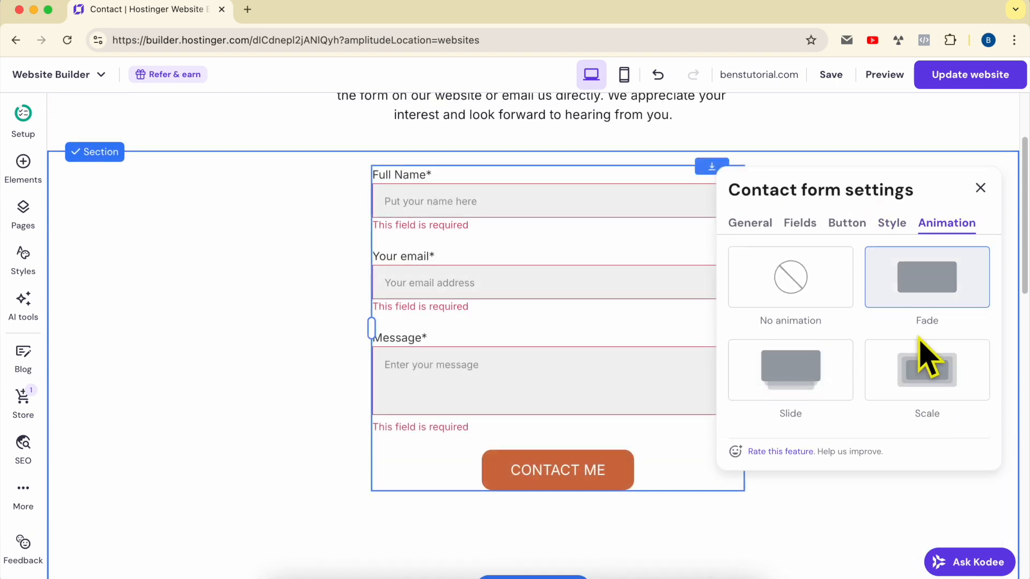
click(947, 377)
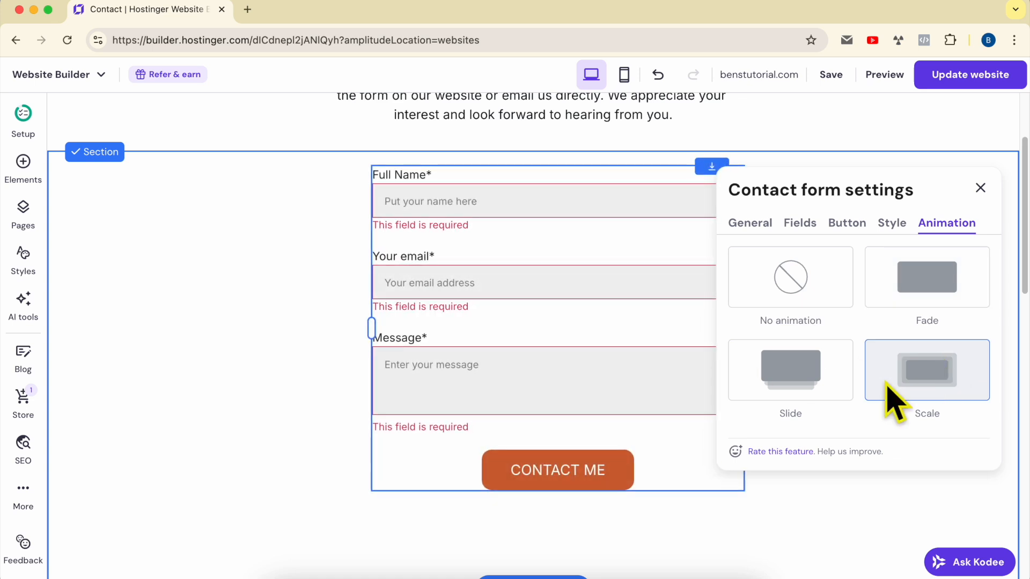
click(827, 381)
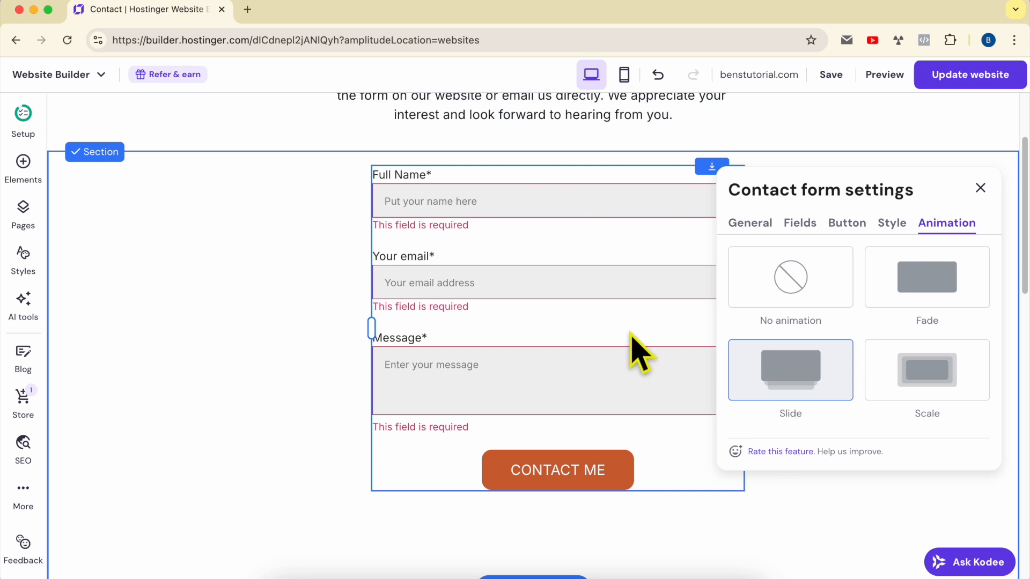
Replace the contact form's notification email with the Gmail inbox address copied from the mail account.
click(763, 234)
scroll(837, 354, down, 5)
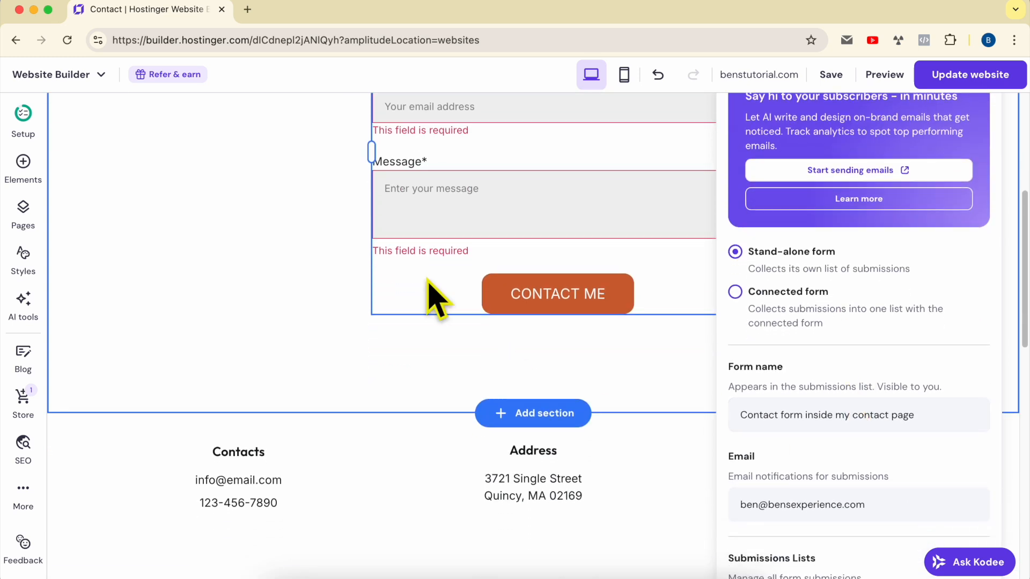
mouse_move(852, 82)
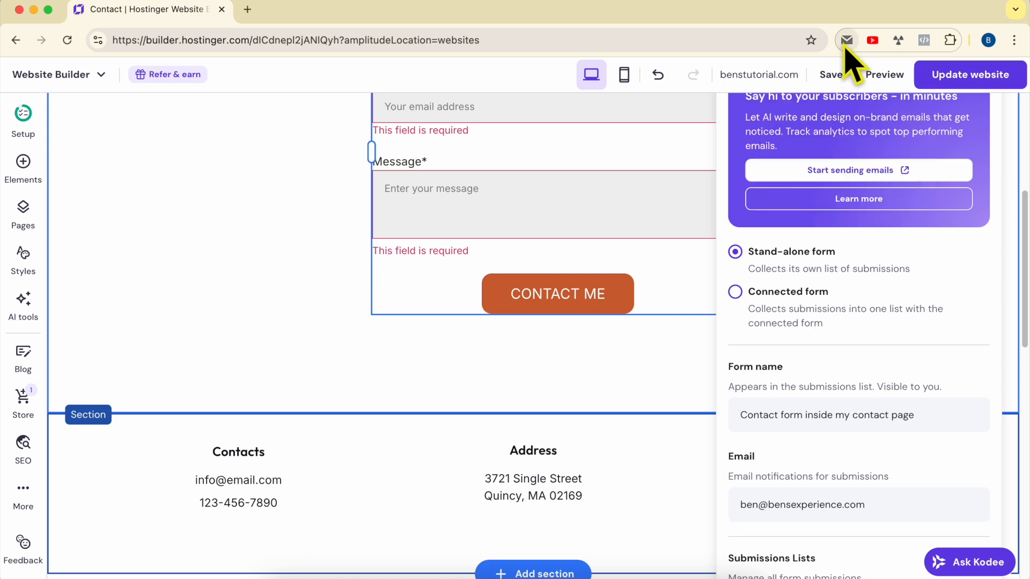
click(847, 40)
drag(622, 113, 423, 122)
key(super+c)
click(814, 517)
key(super+a)
key(super+v)
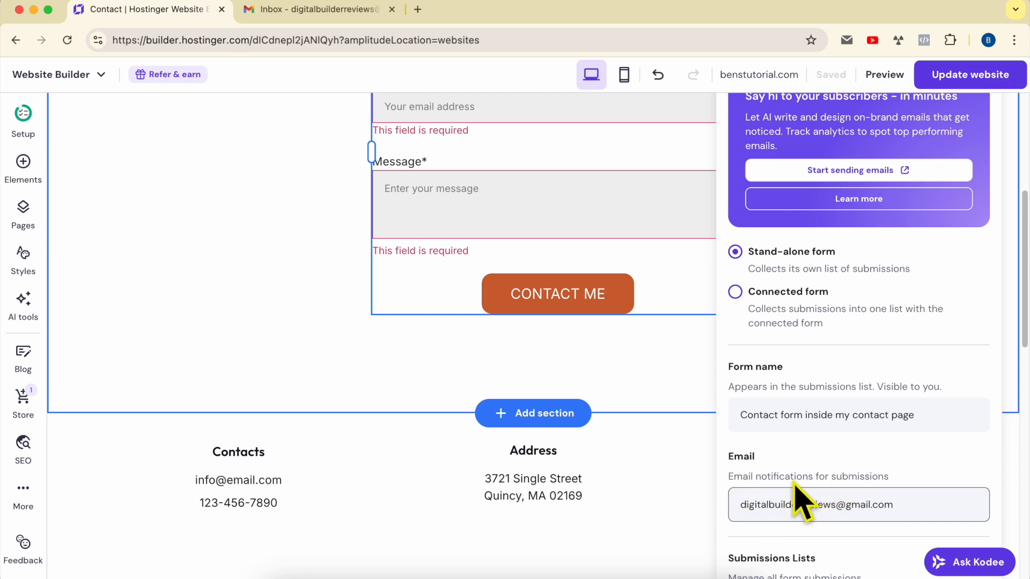
Close the form settings, publish the website update and open the live site.
scroll(782, 356, up, 6)
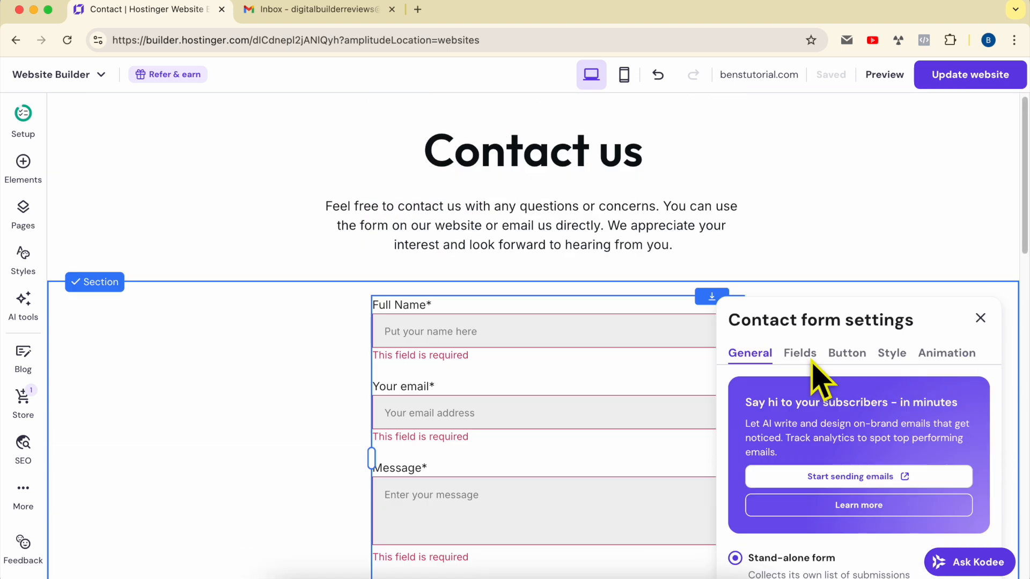
click(980, 320)
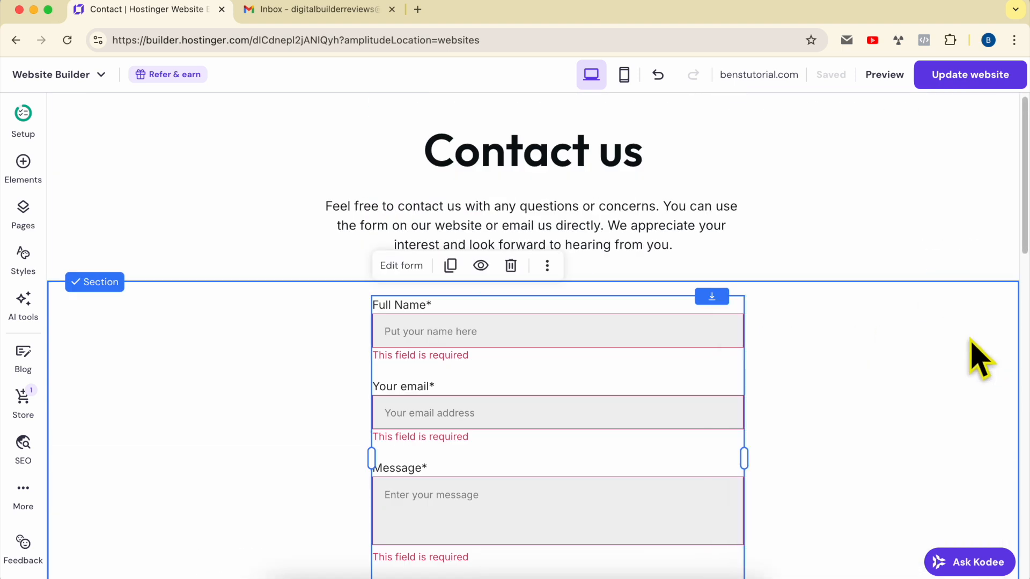
click(963, 80)
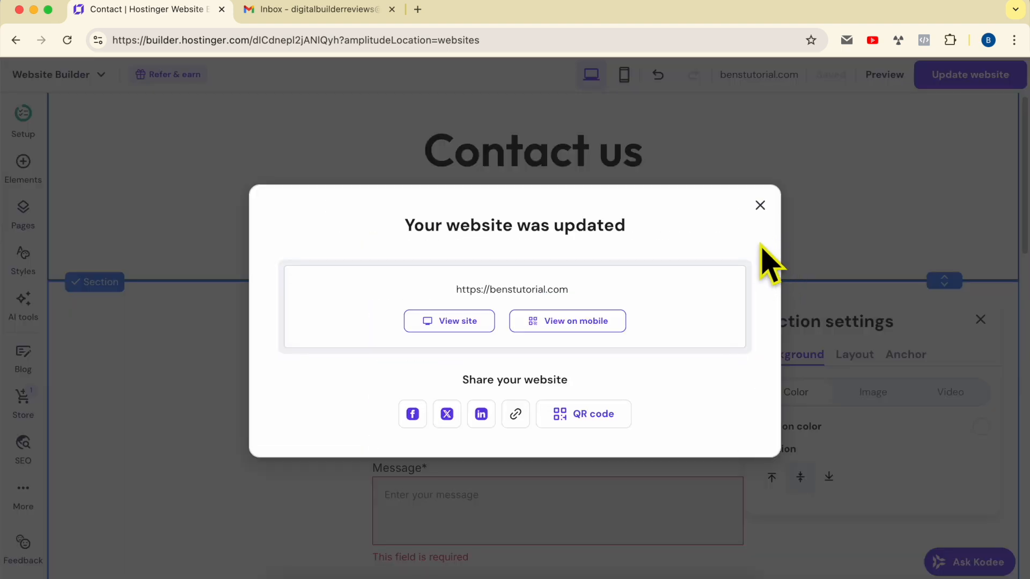
triple_click(512, 227)
click(457, 322)
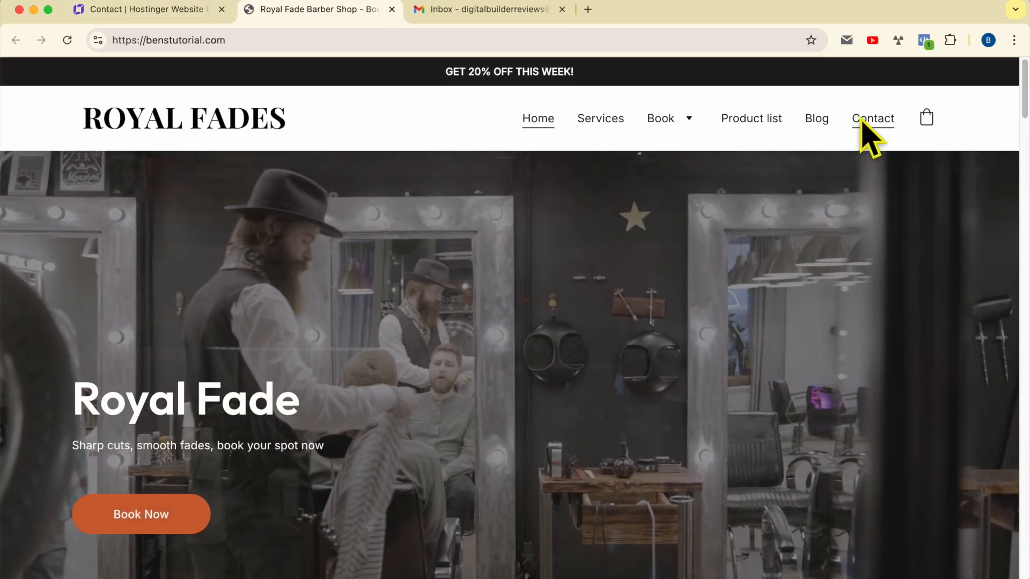
Open the site's contact page, fill in the full name and email, enter "this is a test message" and submit the form.
click(861, 120)
scroll(501, 381, down, 3)
click(430, 333)
text(Ben)
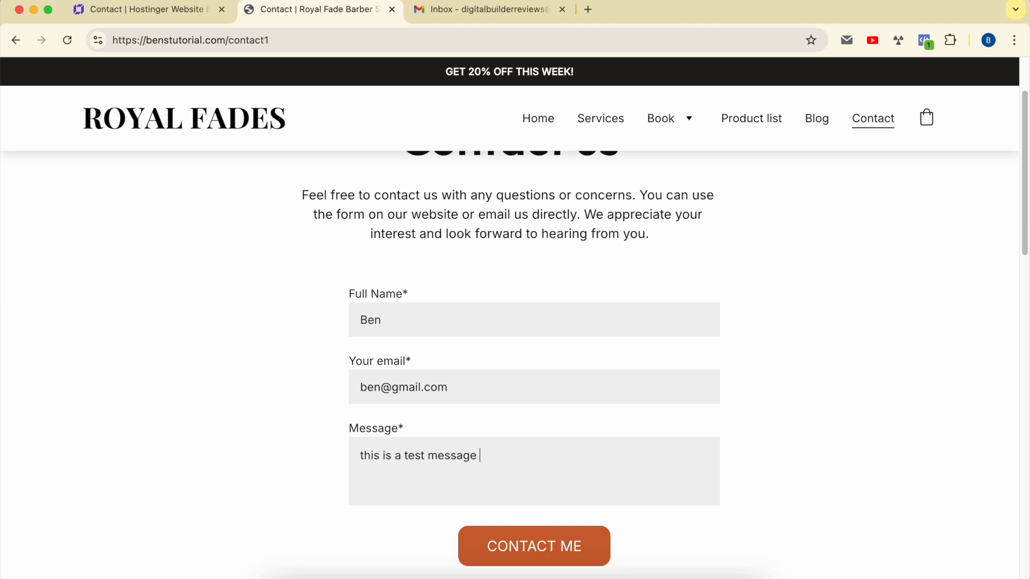
click(531, 555)
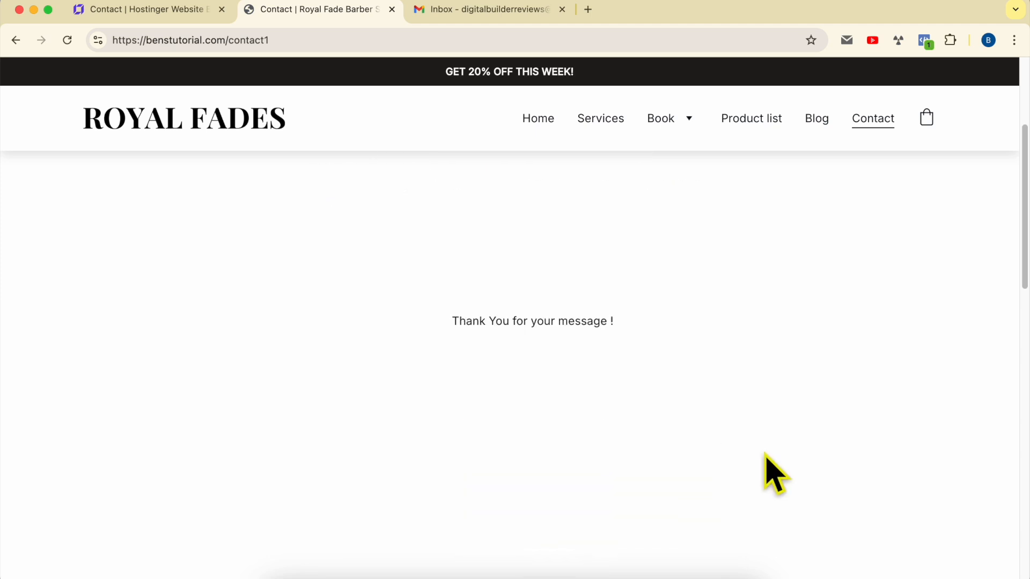
drag(451, 322, 640, 321)
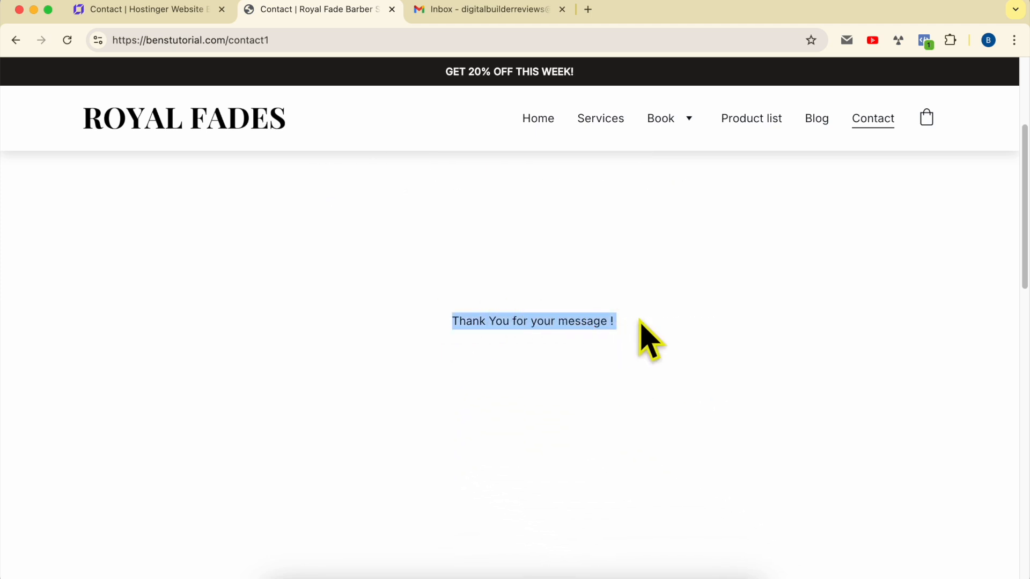
click(481, 325)
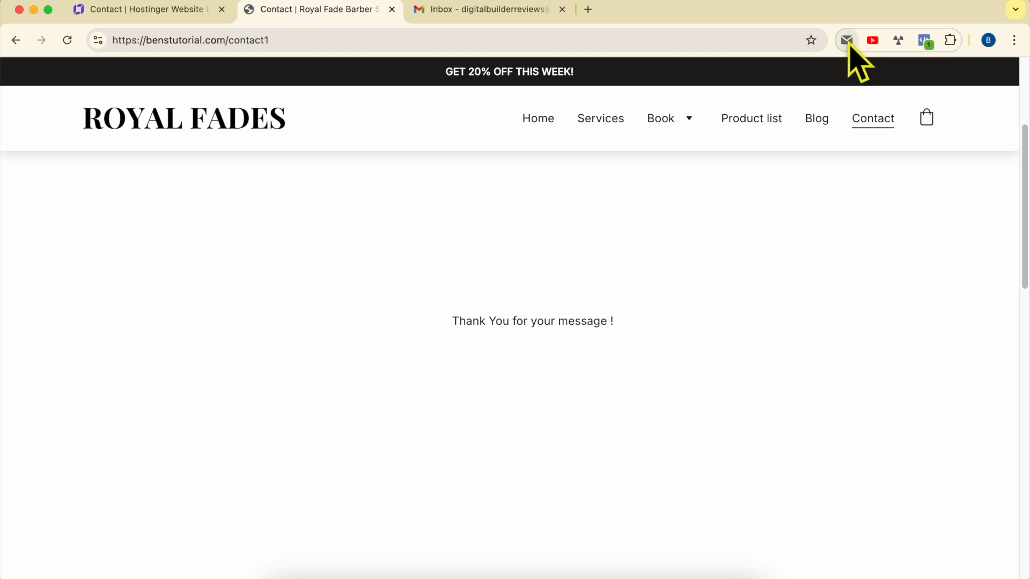
Return to the website builder and review the contact form's notification email setting and the address verification notice.
click(167, 11)
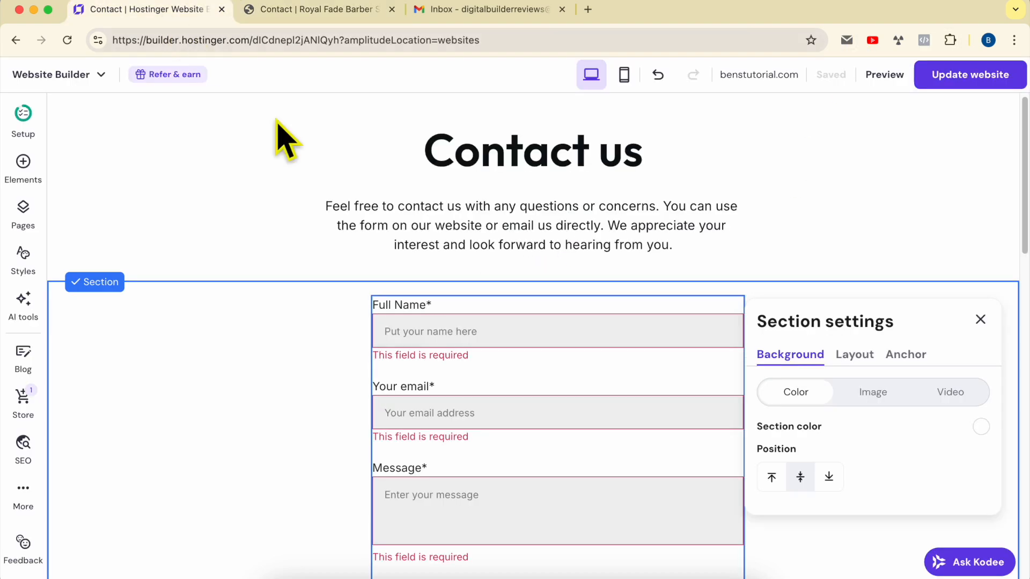
click(558, 327)
click(402, 264)
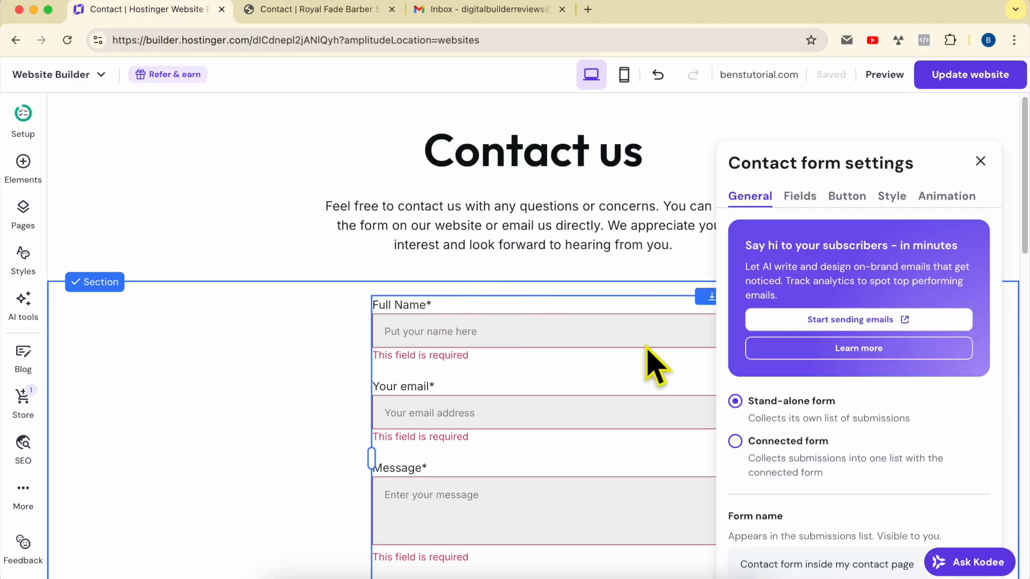
scroll(841, 432, down, 5)
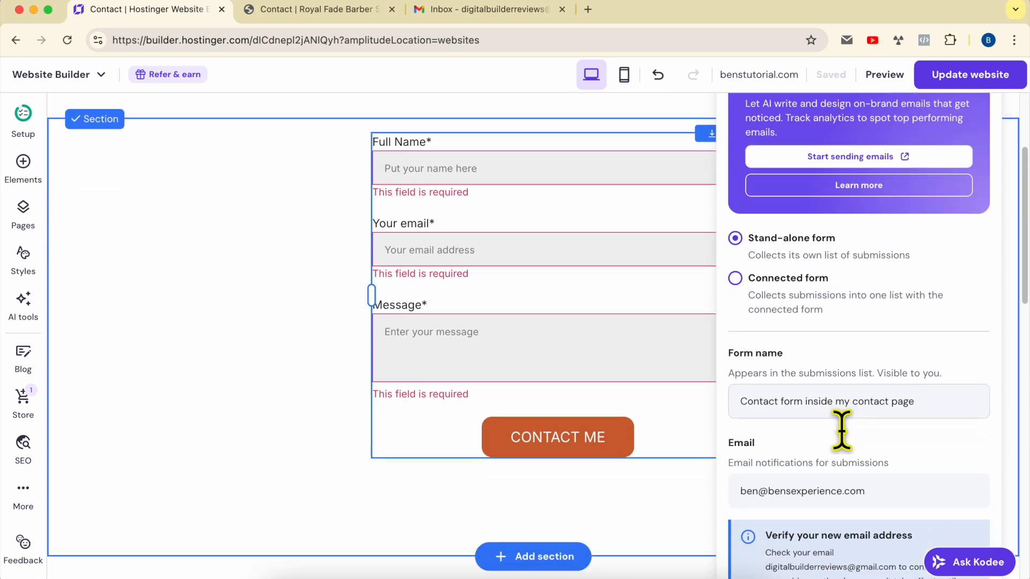
scroll(841, 432, down, 2)
triple_click(810, 457)
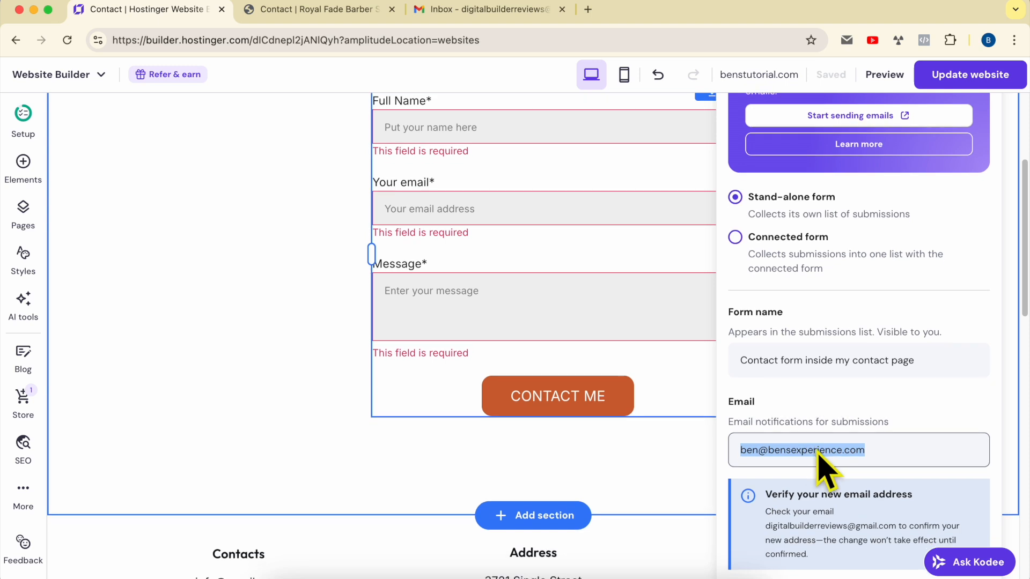
scroll(802, 392, down, 5)
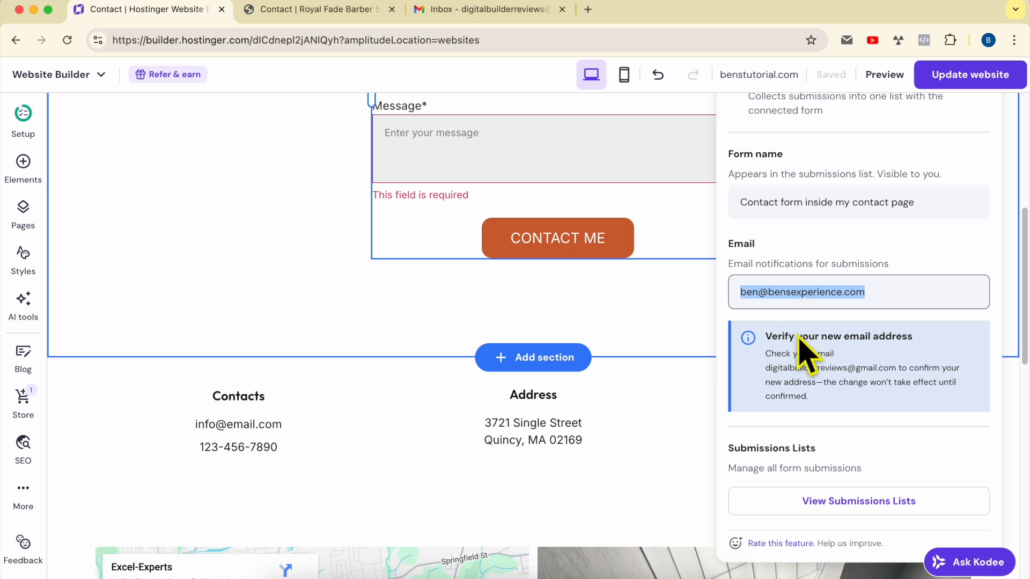
click(770, 342)
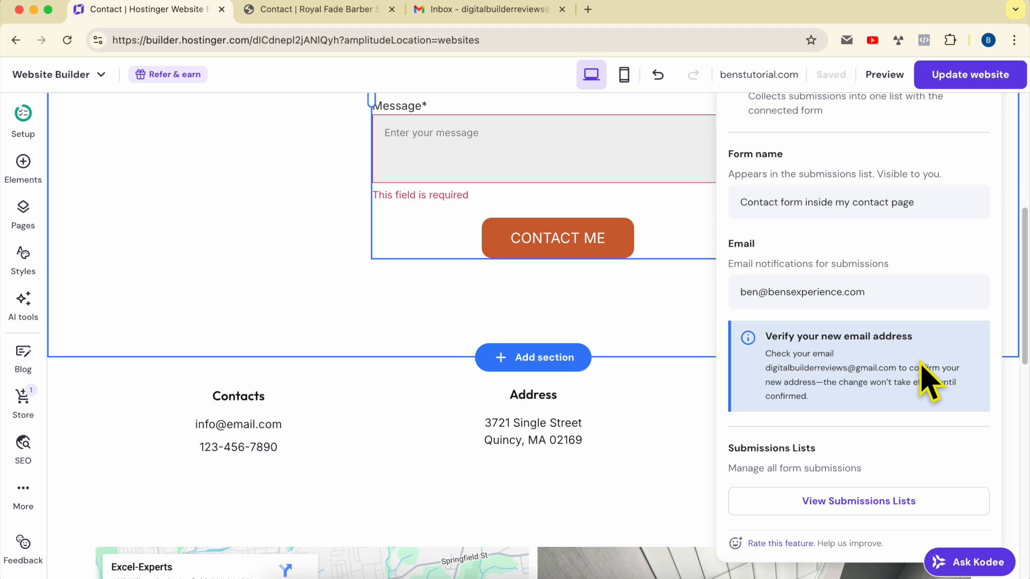
click(853, 294)
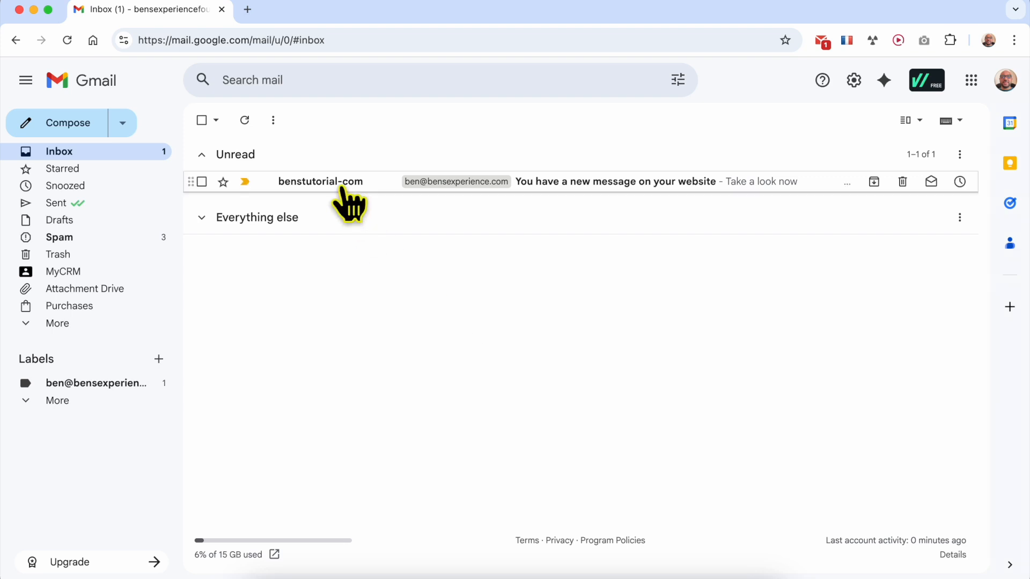
In the Gmail inbox, open the benstutorial-com notification and read its form name, sender details and message text.
mouse_move(343, 190)
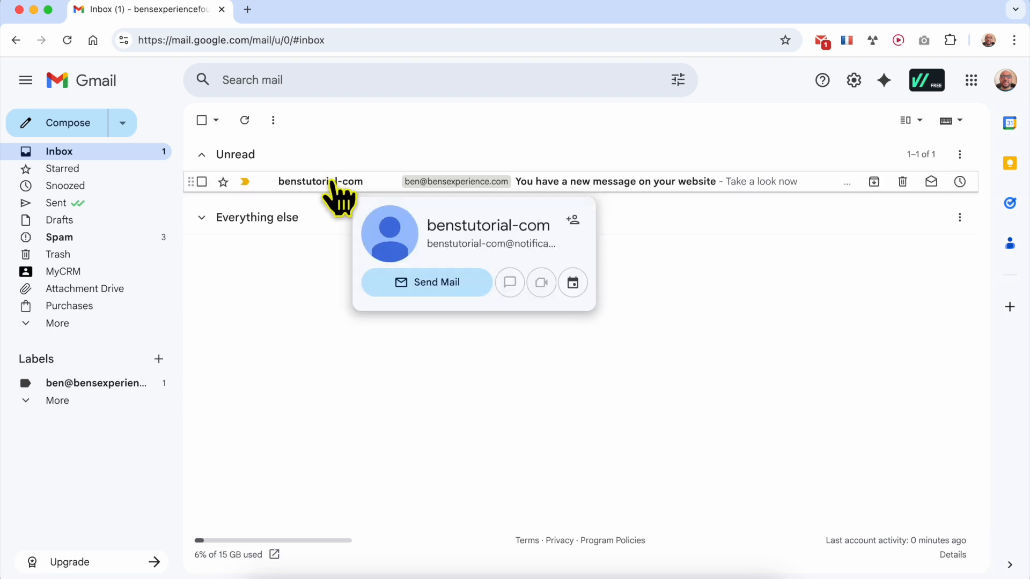
click(333, 182)
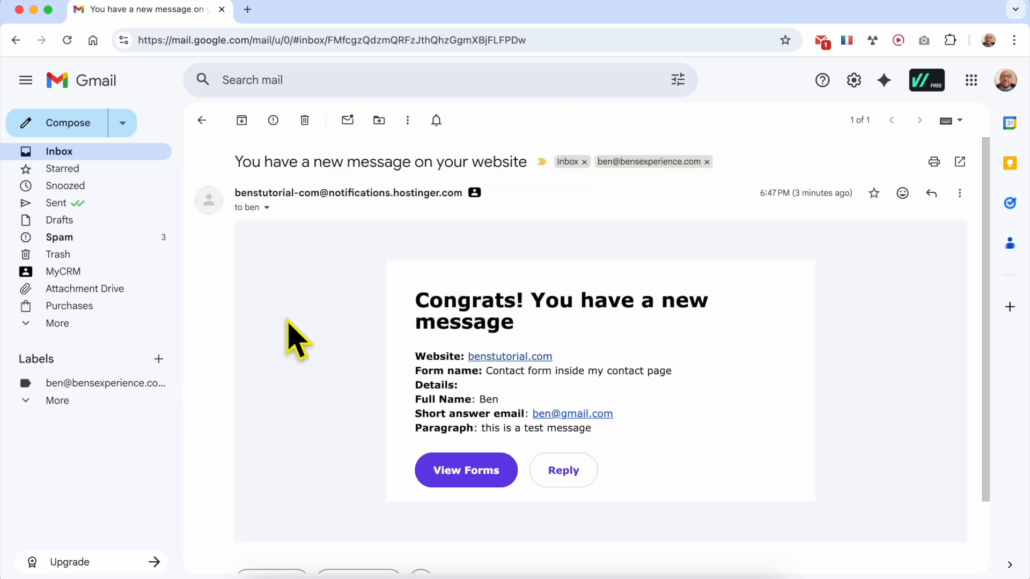
drag(417, 301, 701, 345)
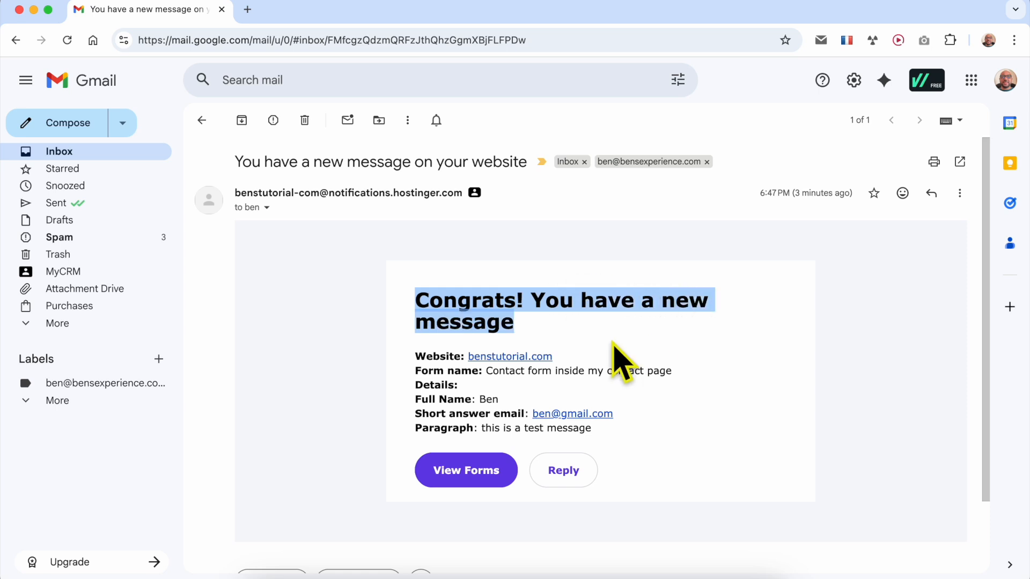
click(552, 371)
drag(555, 358, 415, 368)
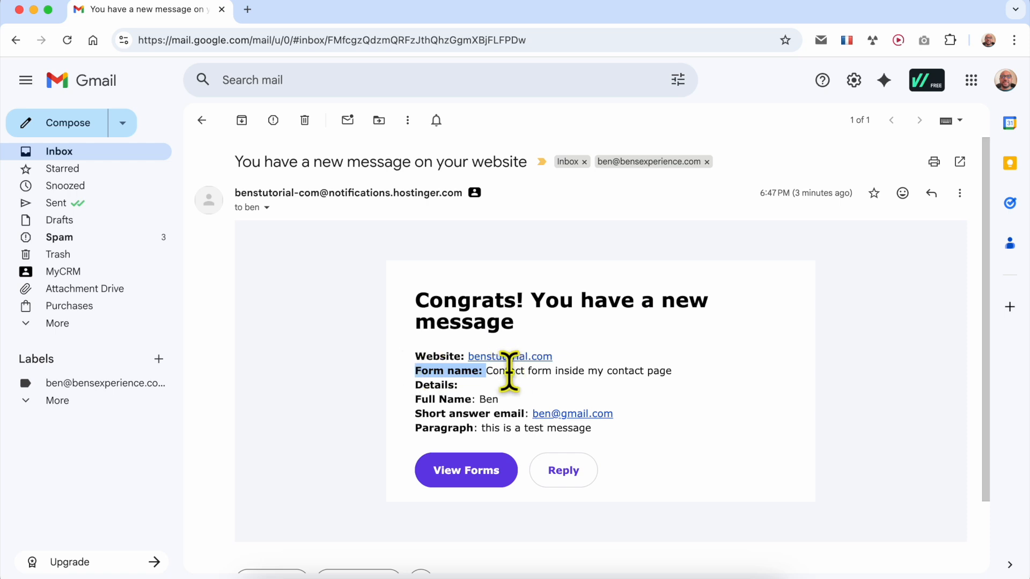
click(490, 380)
drag(488, 372, 682, 374)
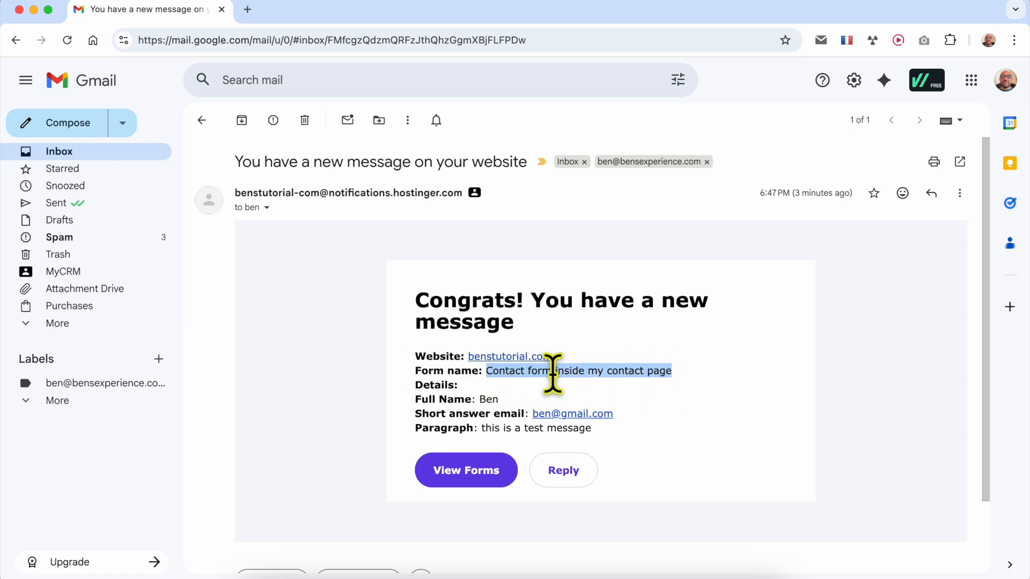
drag(472, 387, 415, 385)
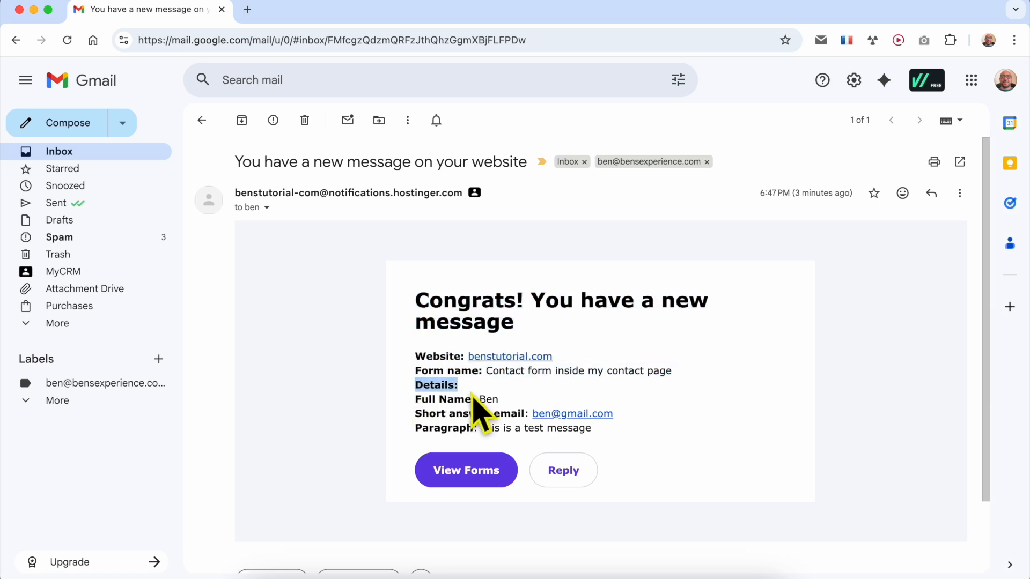
drag(417, 399, 639, 444)
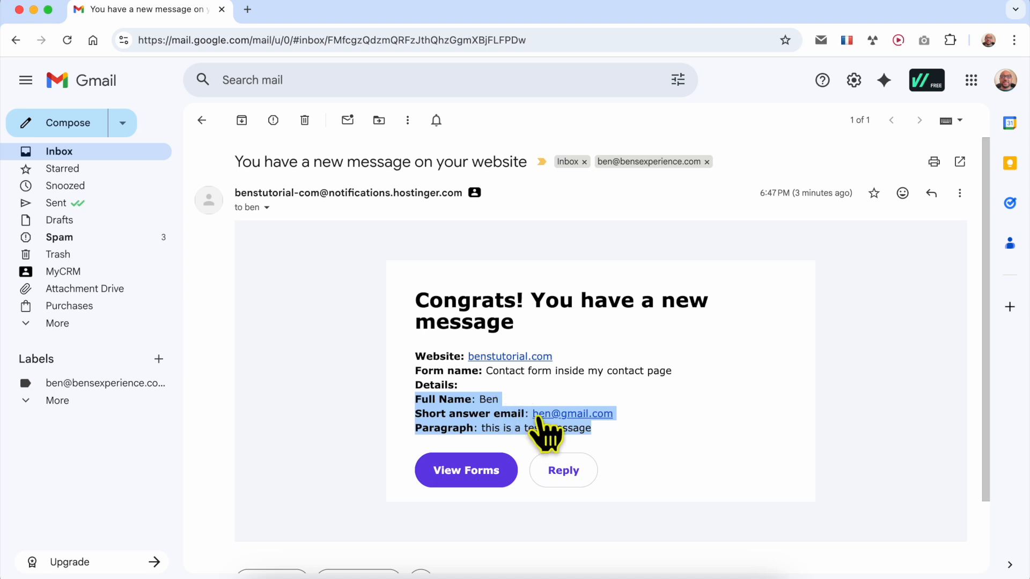
drag(483, 428, 610, 449)
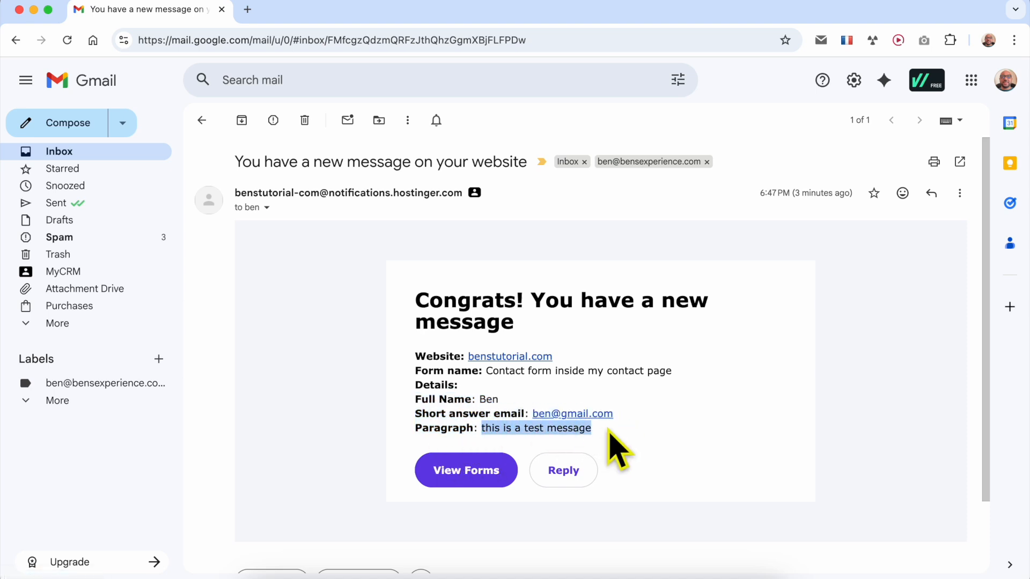
Go from the notification email to the form submissions and view the entries of "Contact form inside my contact page".
click(463, 473)
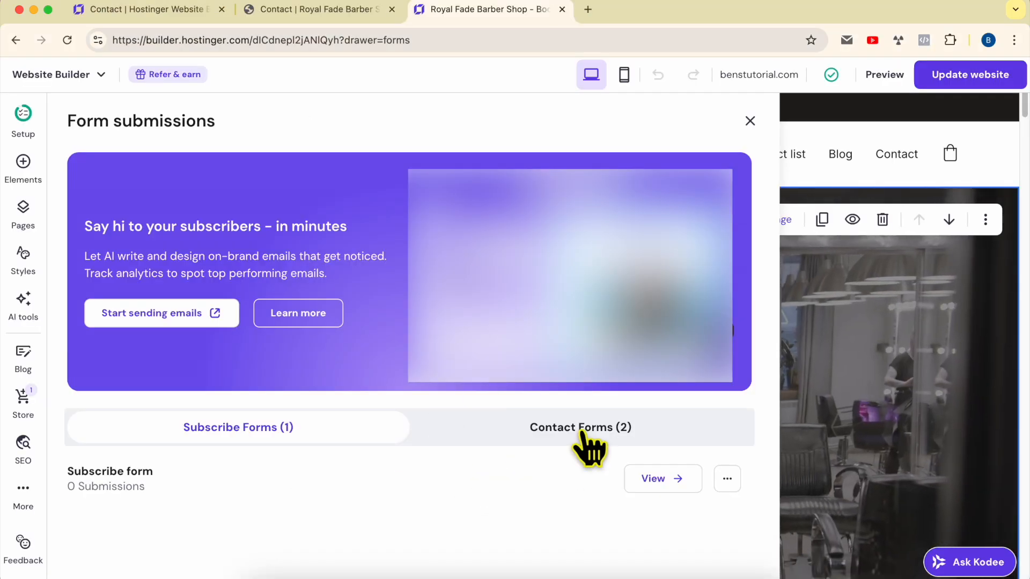
click(591, 447)
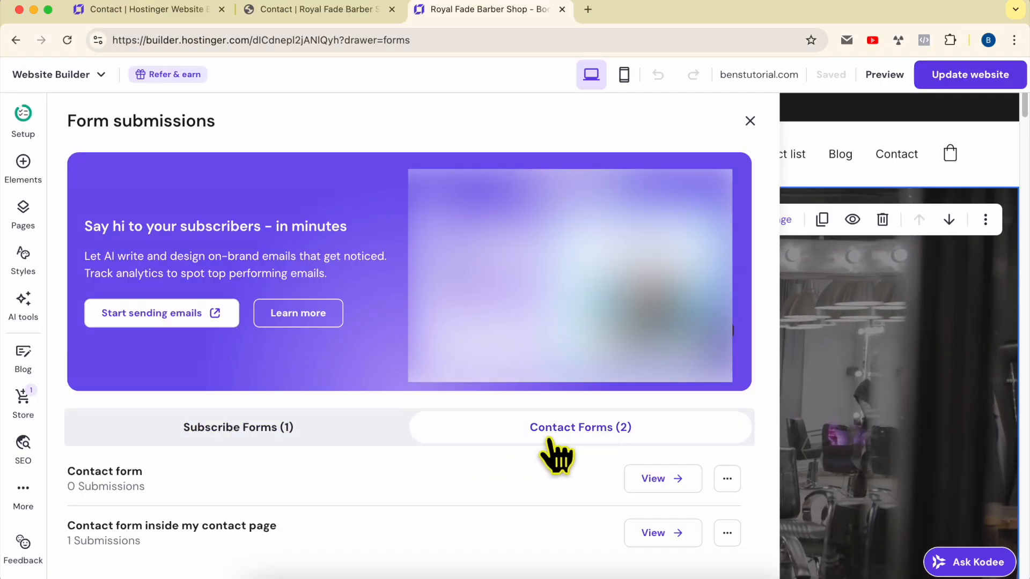
click(322, 434)
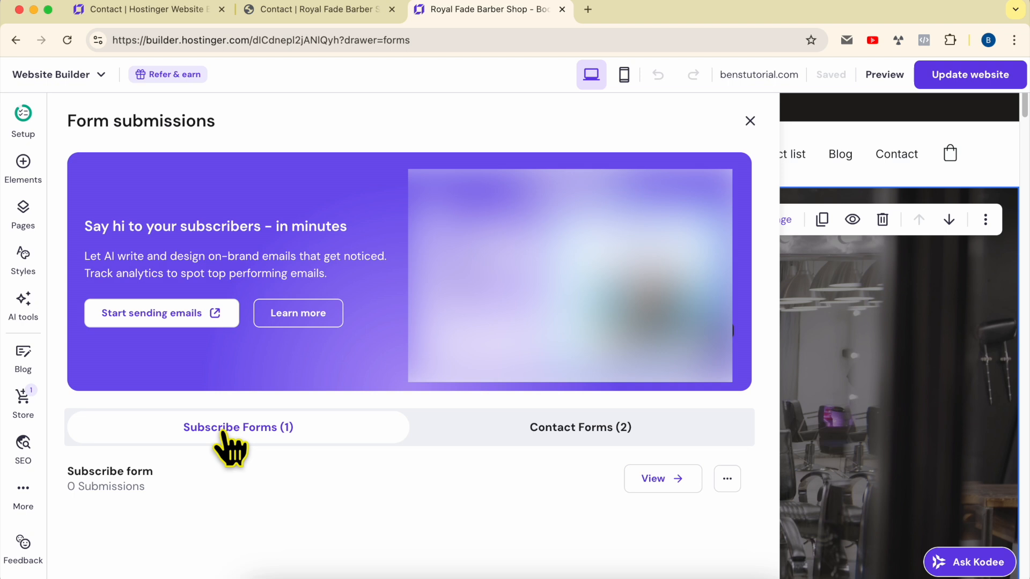
click(604, 433)
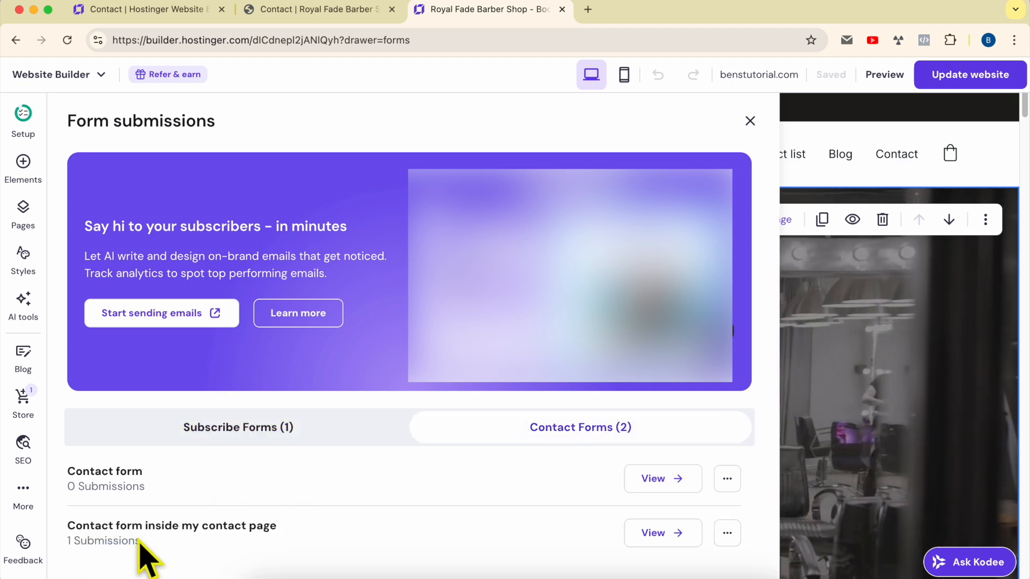
triple_click(113, 526)
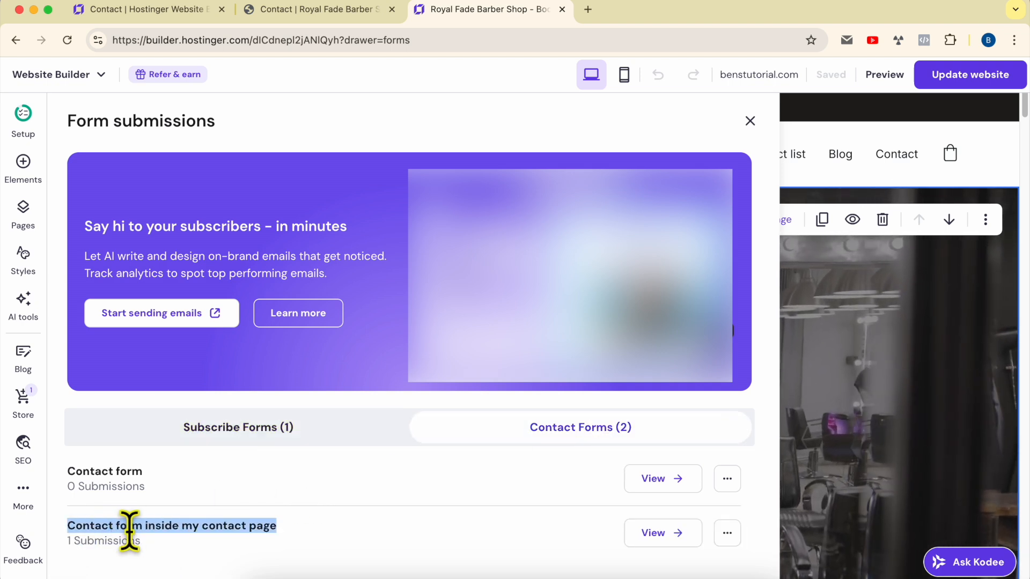
click(664, 535)
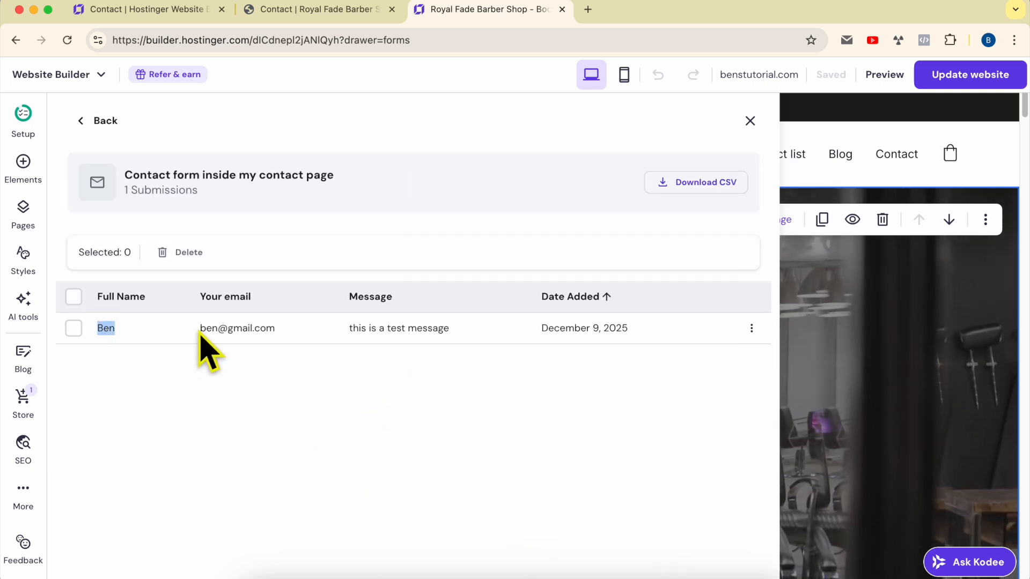
Examine the submission's email, message and date, and check the options available for that entry without deleting it.
triple_click(233, 327)
triple_click(382, 328)
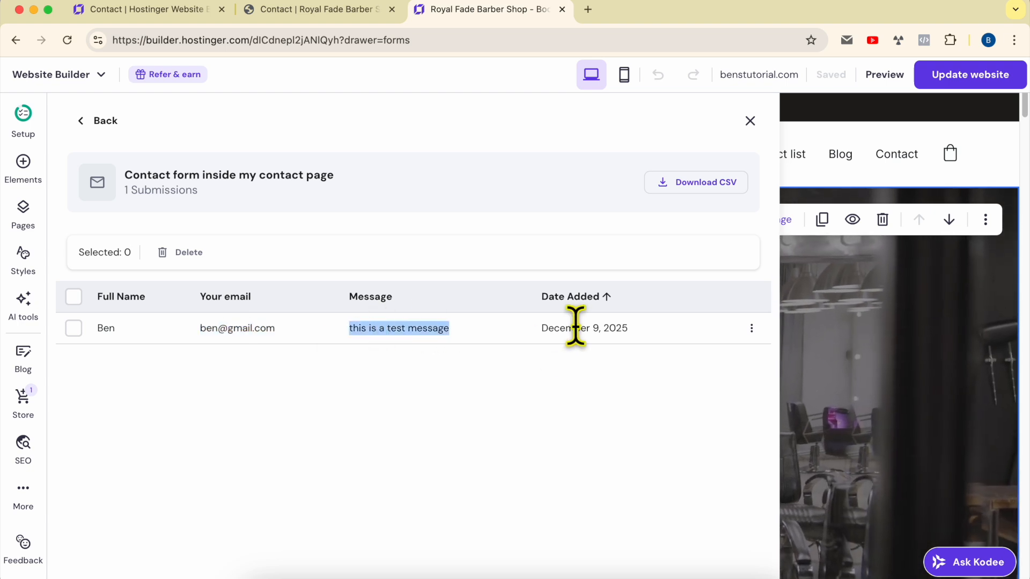
click(597, 328)
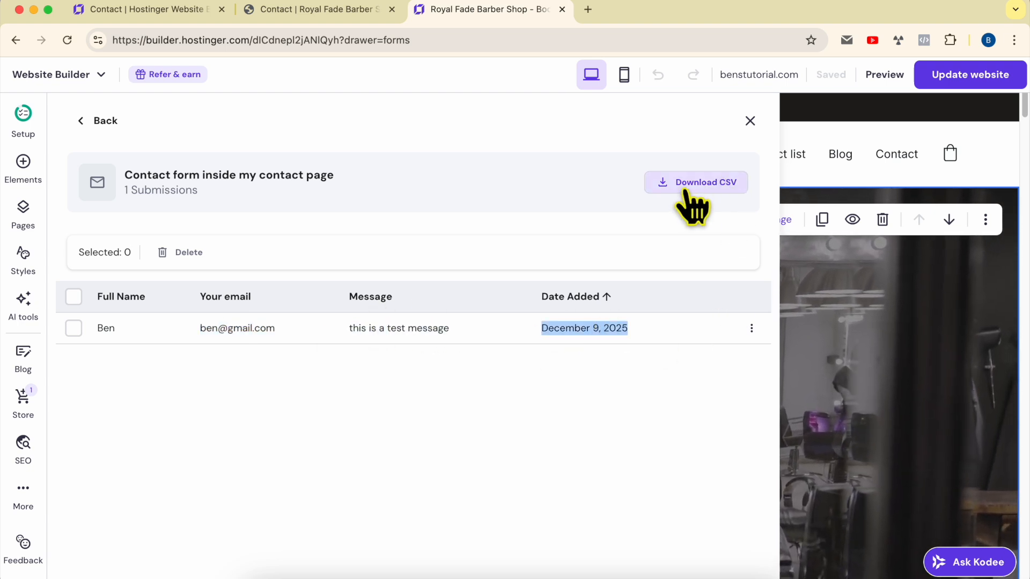
click(751, 329)
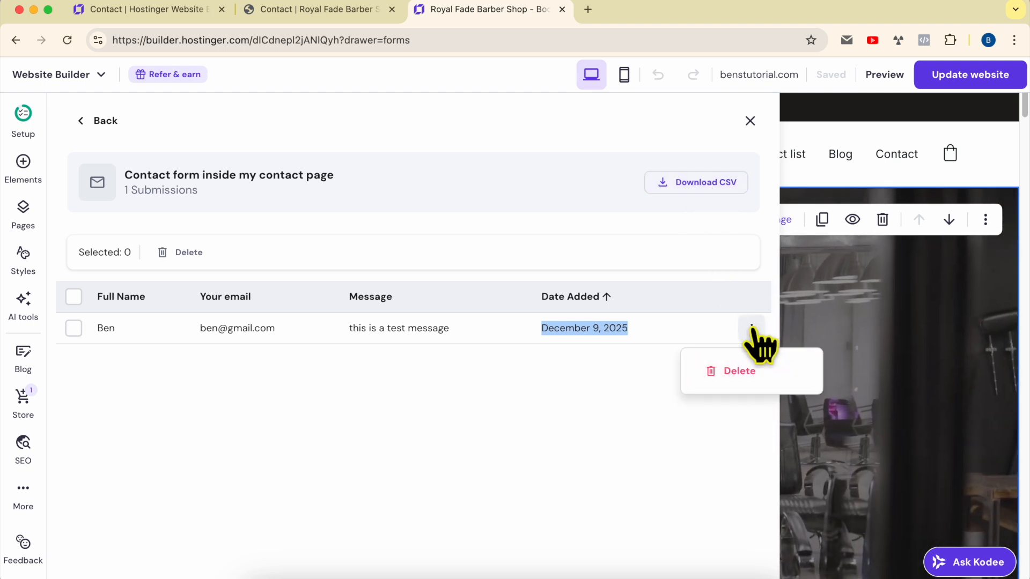
click(751, 329)
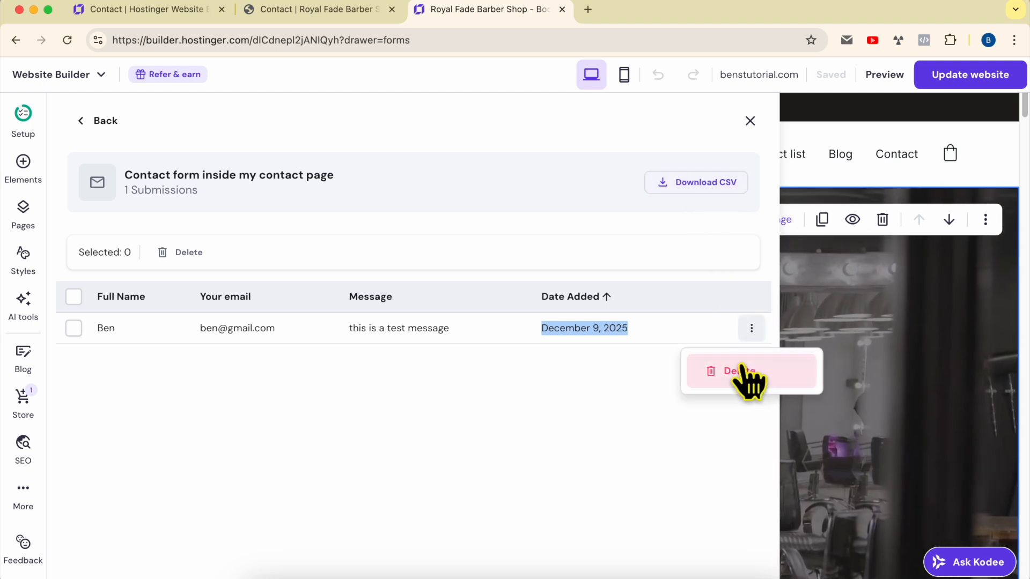
click(545, 425)
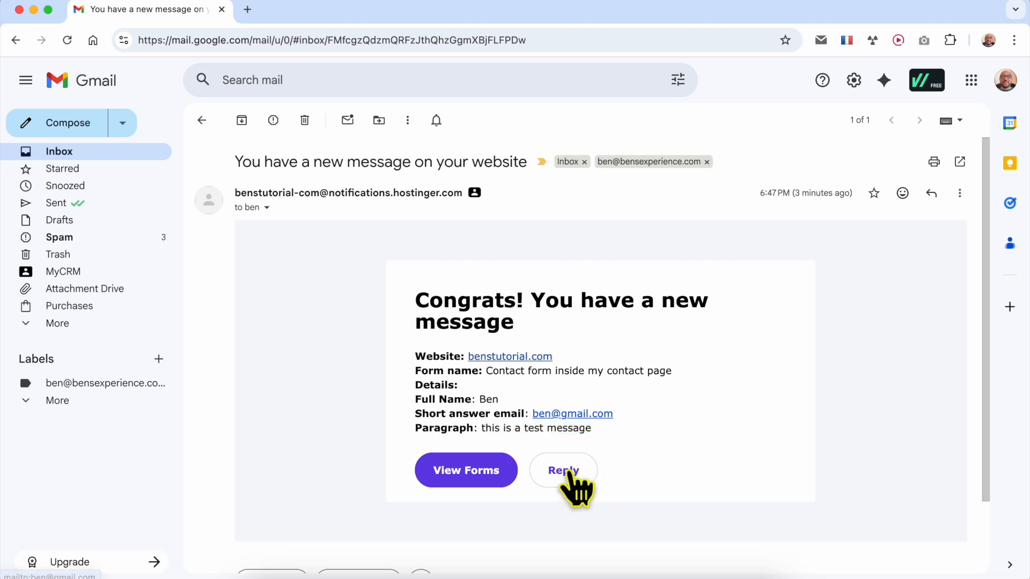
Start a reply from the notification email in Gmail and compare its recipient with the email address submitted in the form.
click(578, 478)
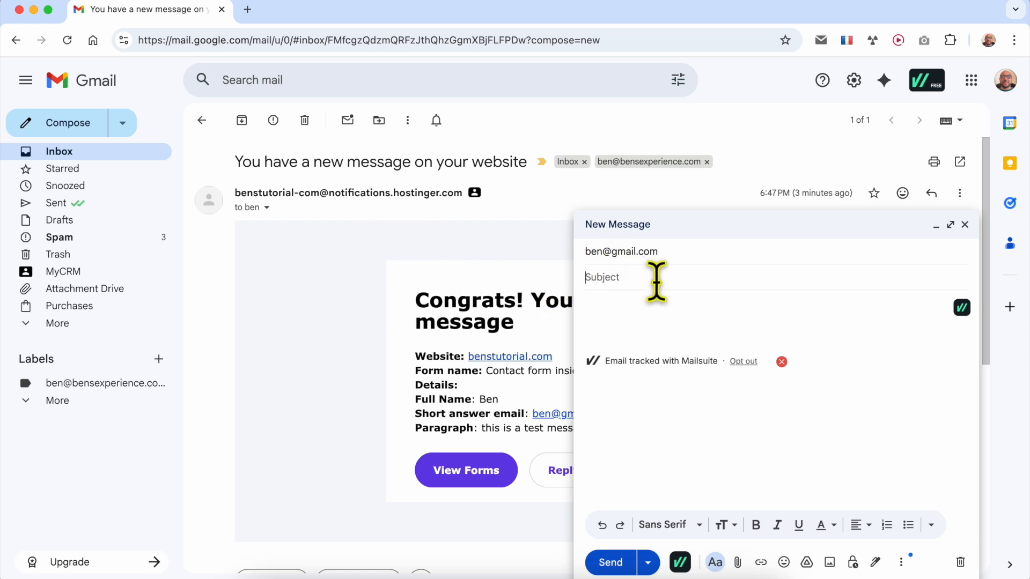
click(646, 253)
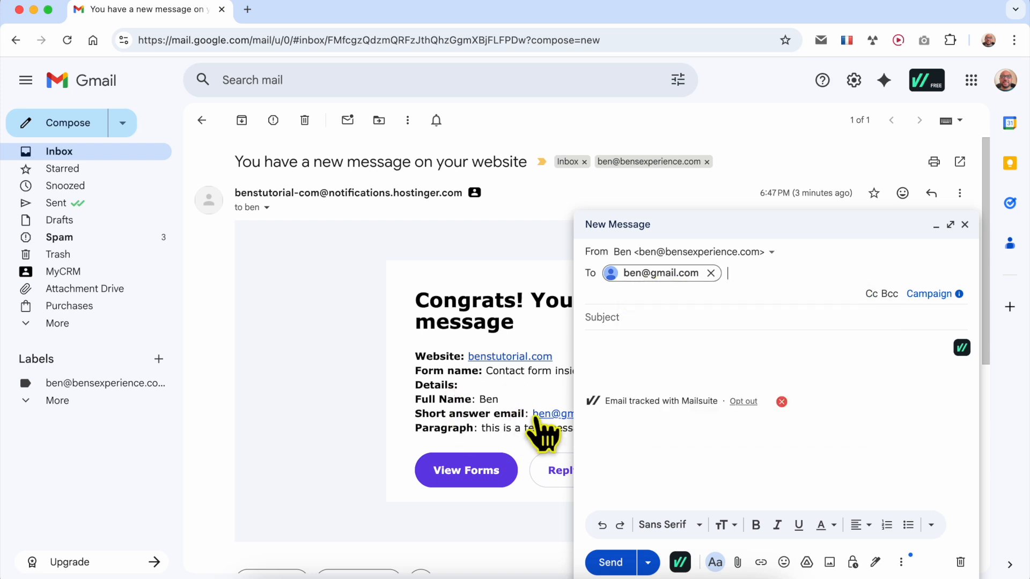
drag(531, 413, 561, 414)
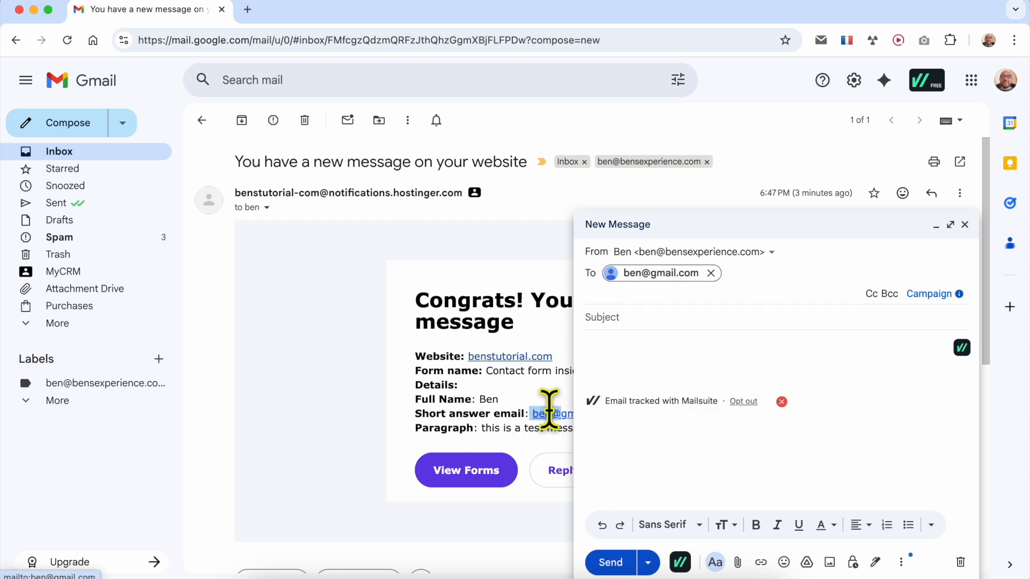
scroll(456, 299, down, 5)
drag(614, 160, 538, 160)
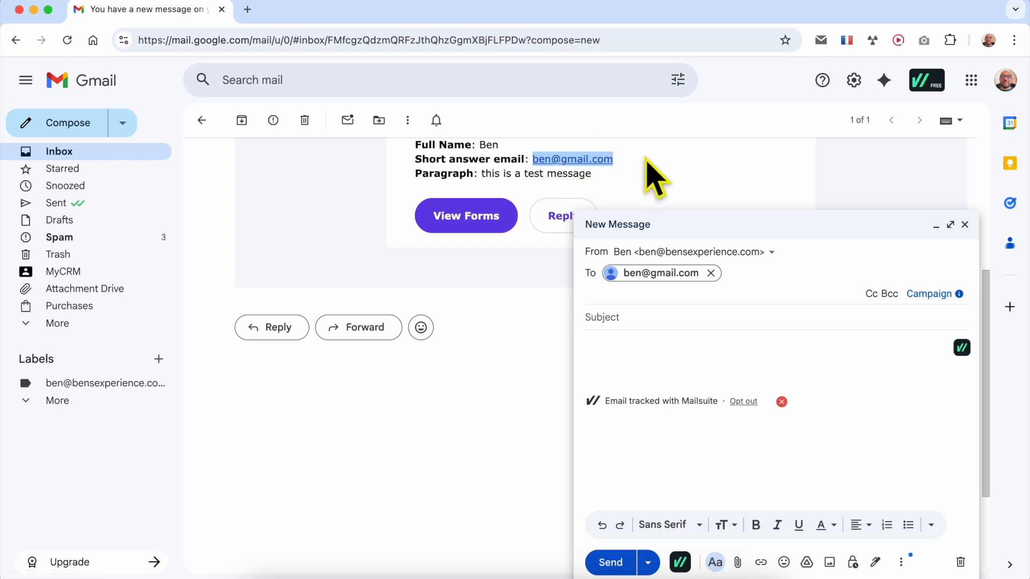
scroll(542, 276, up, 5)
click(534, 284)
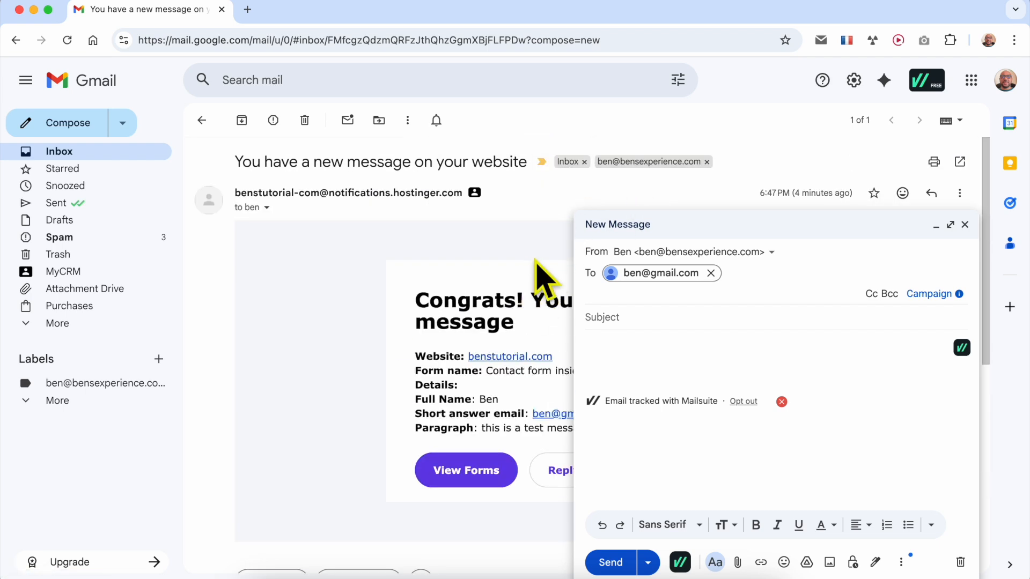